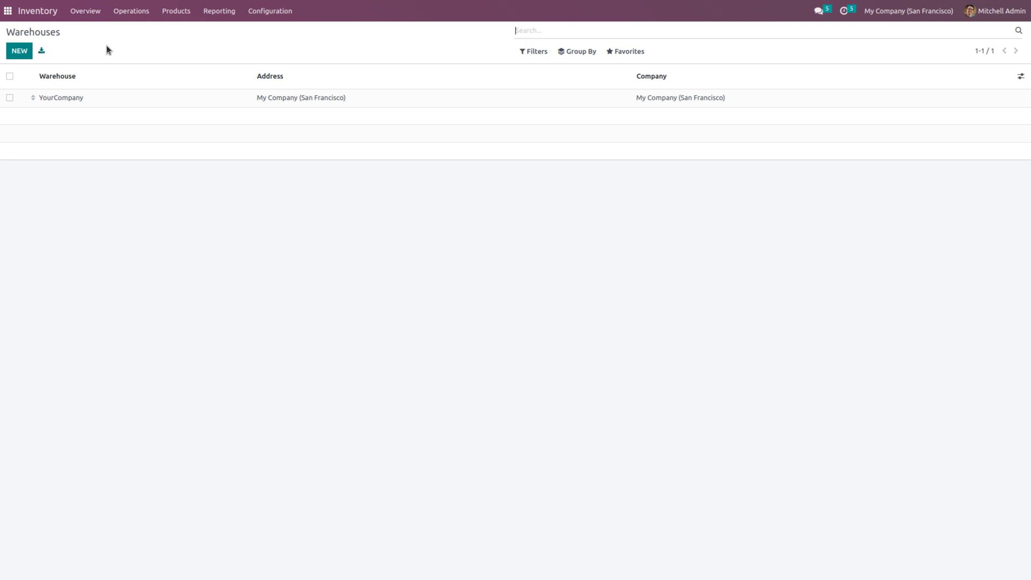
Step: Create a new warehouse named w1 with the short name w1 and save it
left_click(19, 51)
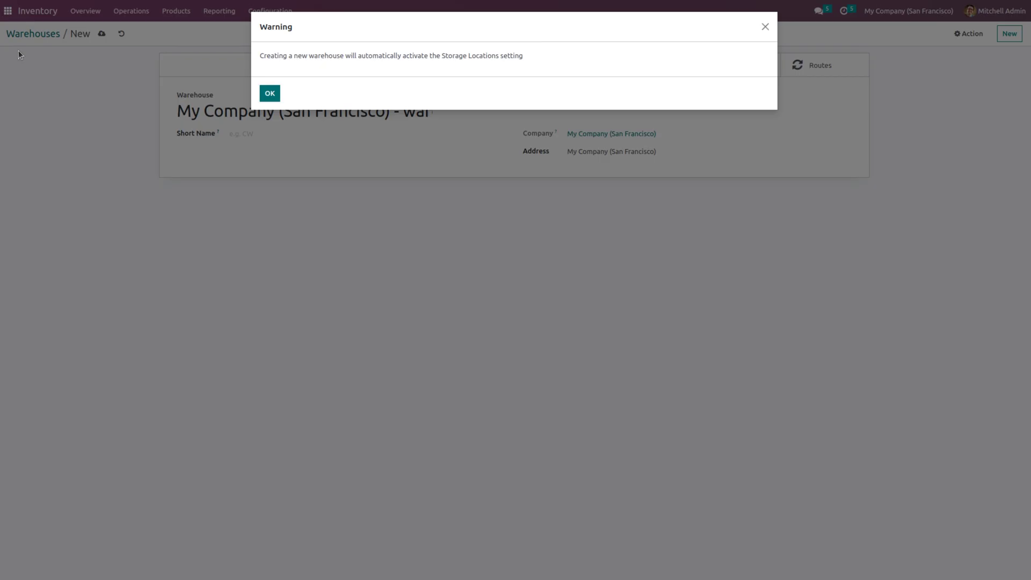
left_click(272, 93)
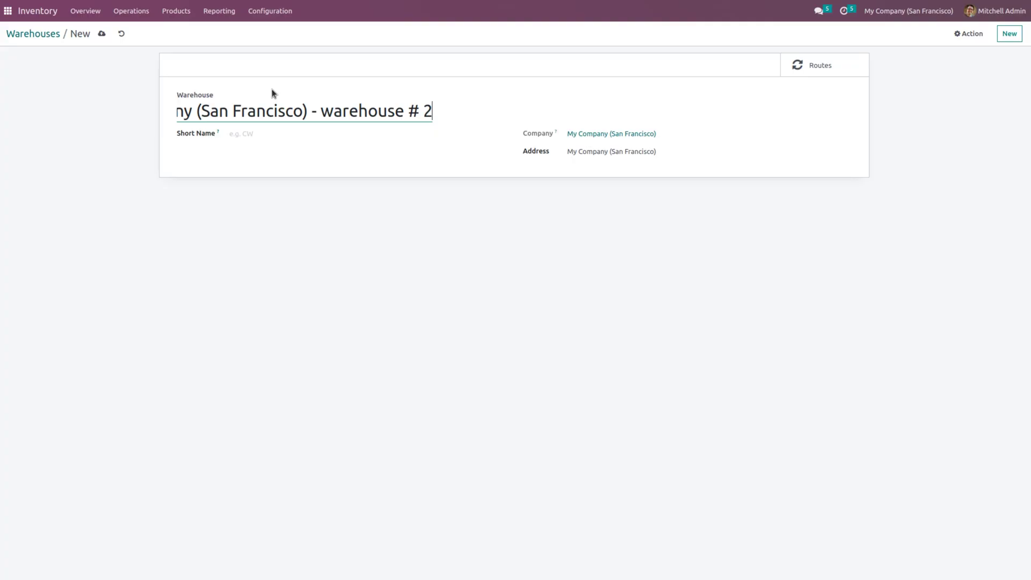
triple_click(316, 119)
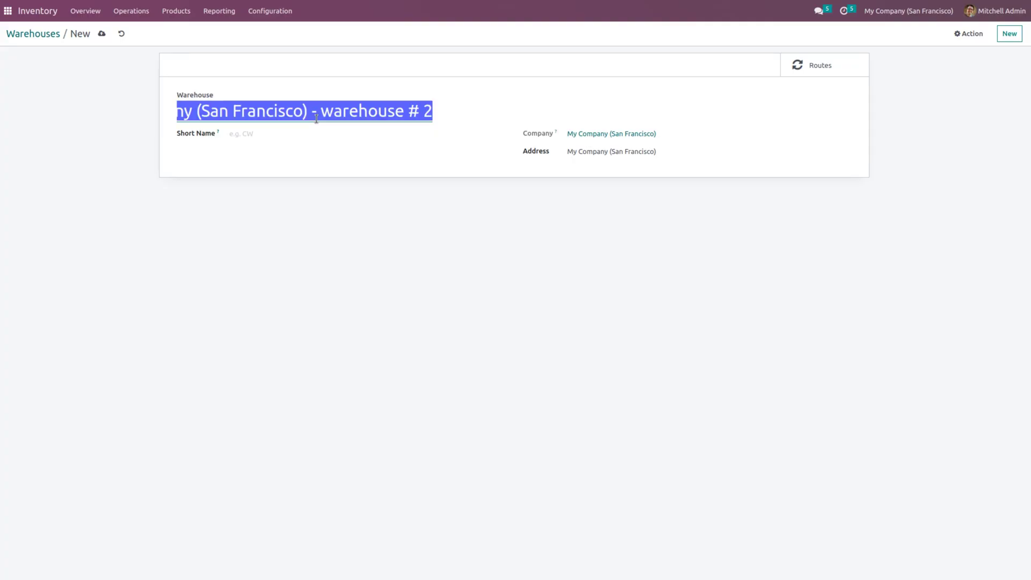
type("w1")
left_click(271, 133)
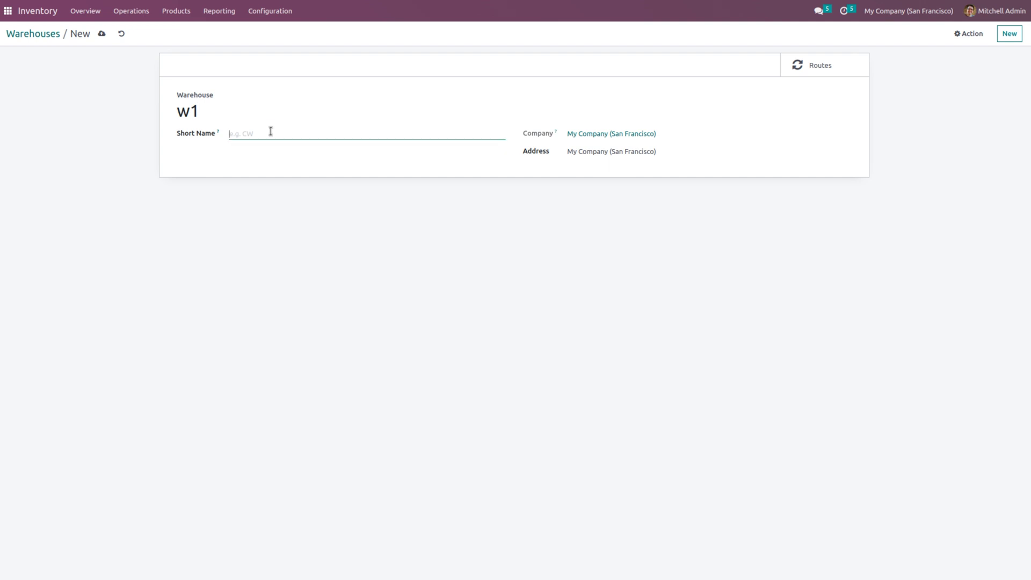
type("w1")
left_click(102, 34)
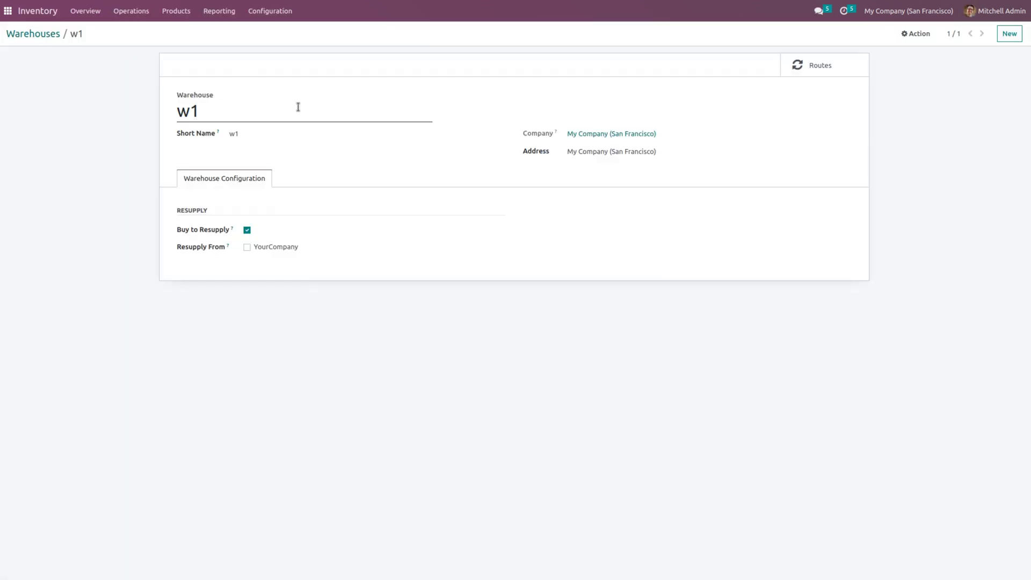
Step: Create another warehouse named w2 with the short name w2
left_click(998, 32)
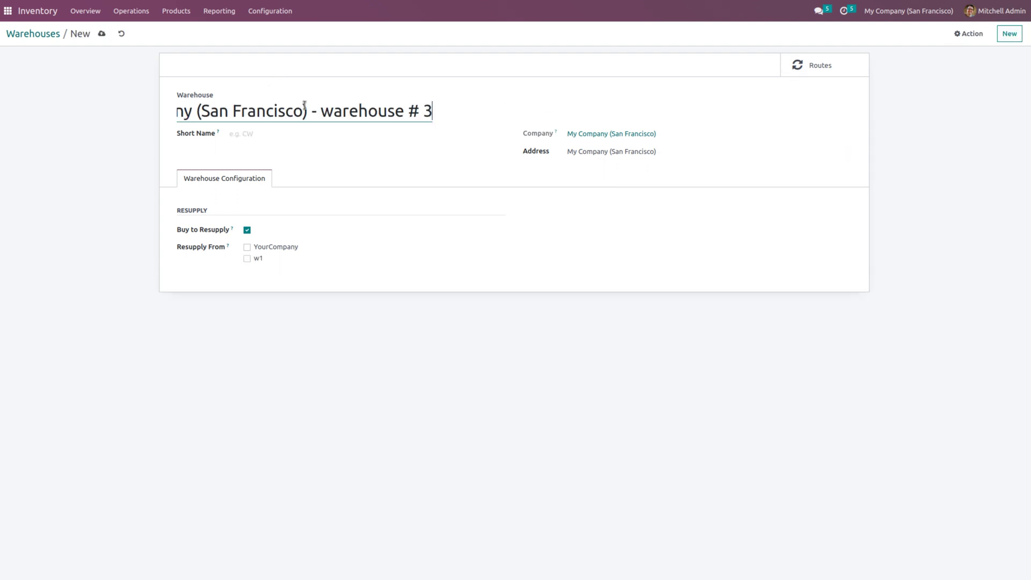
triple_click(304, 105)
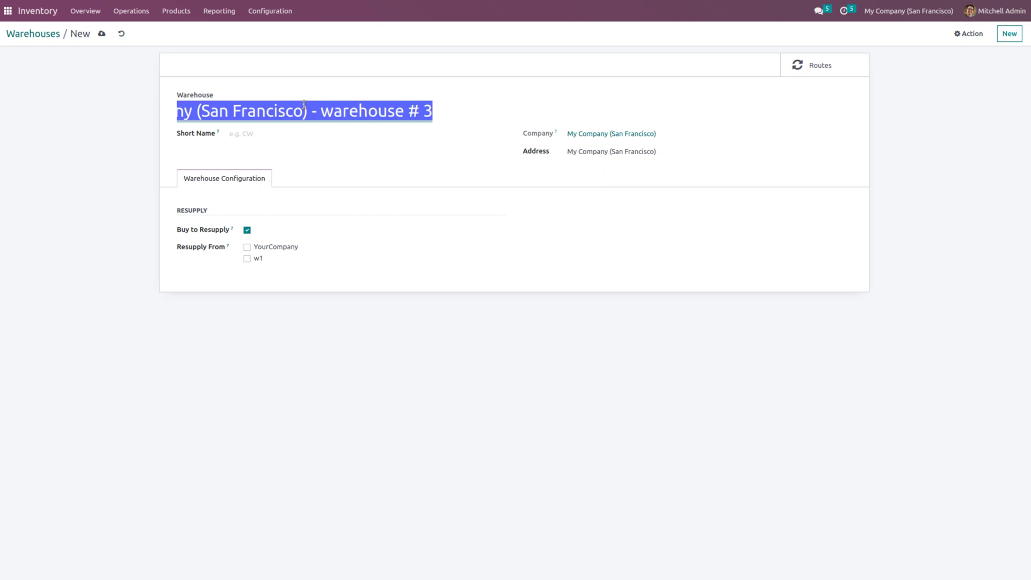
key("BackSpace")
type("w2")
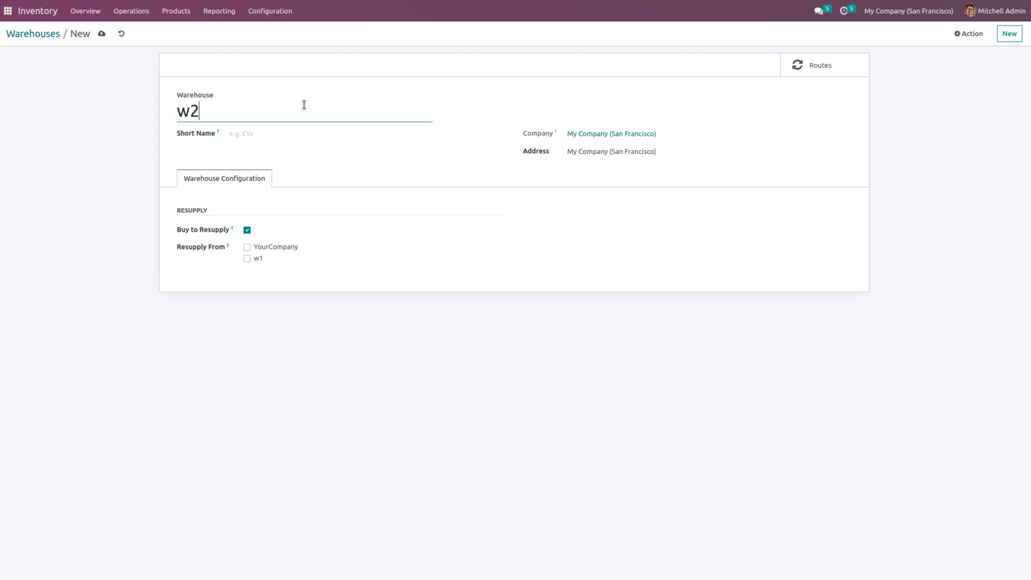
left_click(264, 133)
type("w2")
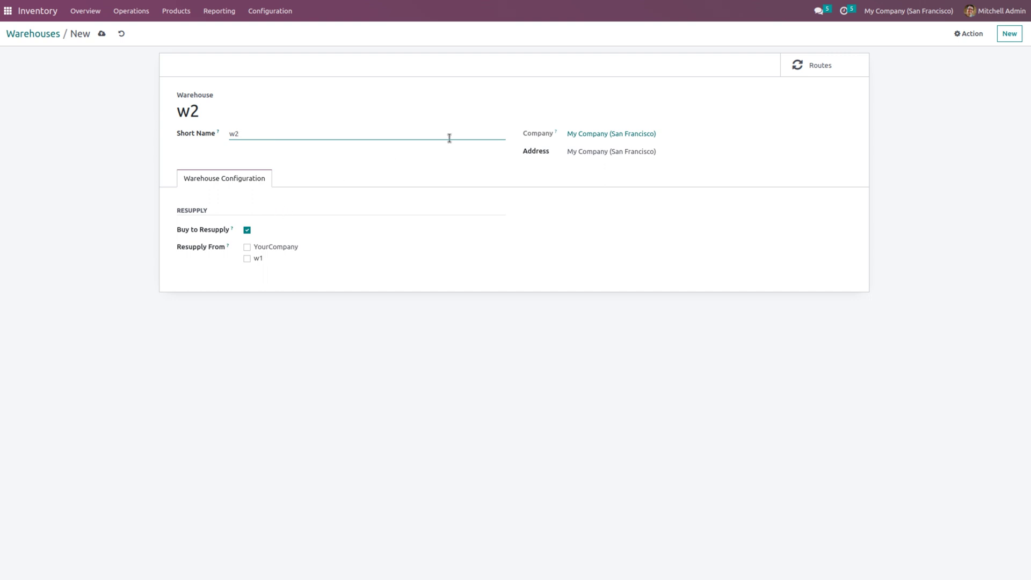
Step: Add a third warehouse named w3 with the short name w3 and save it
left_click(1008, 37)
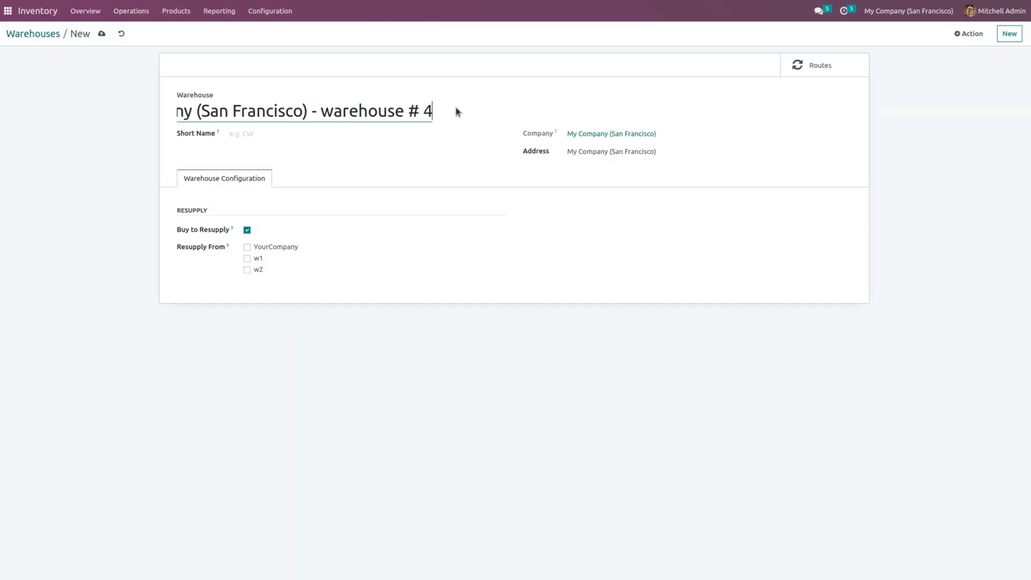
key("ctrl+a")
type("ww3")
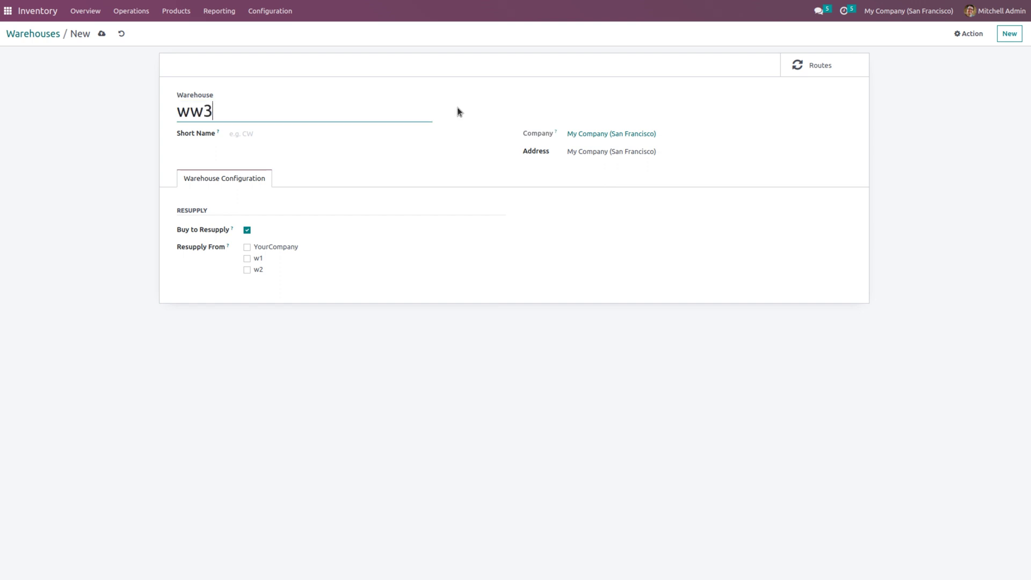
key("BackSpace")
key("BackSpace")
type("3")
left_click(342, 131)
type("w3")
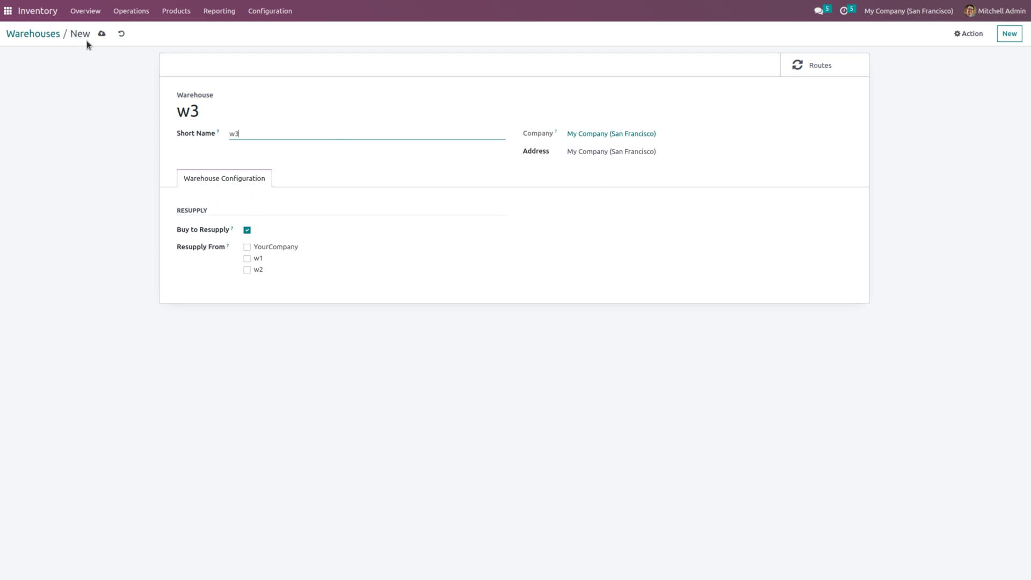
left_click(102, 34)
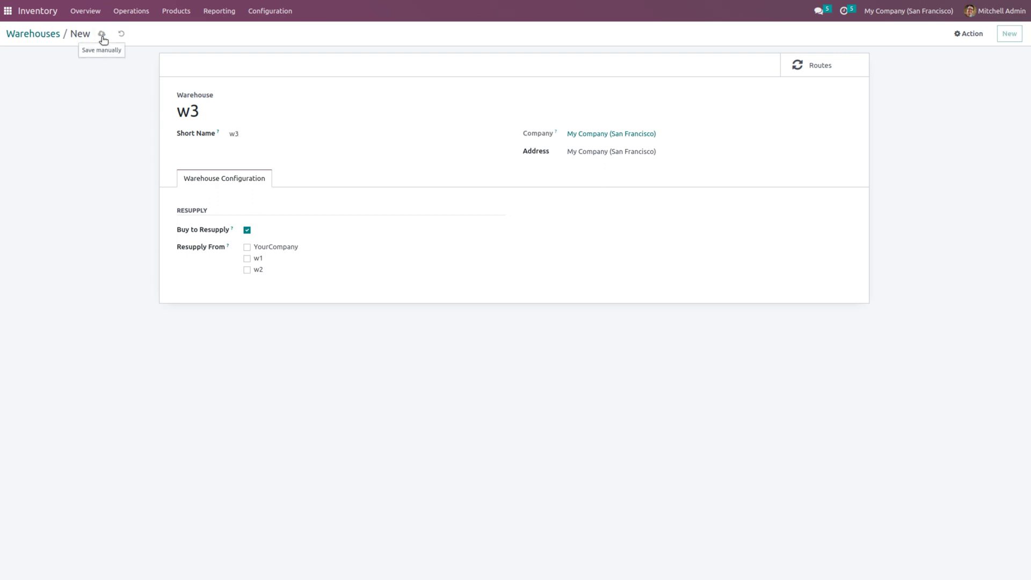
Step: Set warehouse w1 to be resupplied from w2
left_click(51, 35)
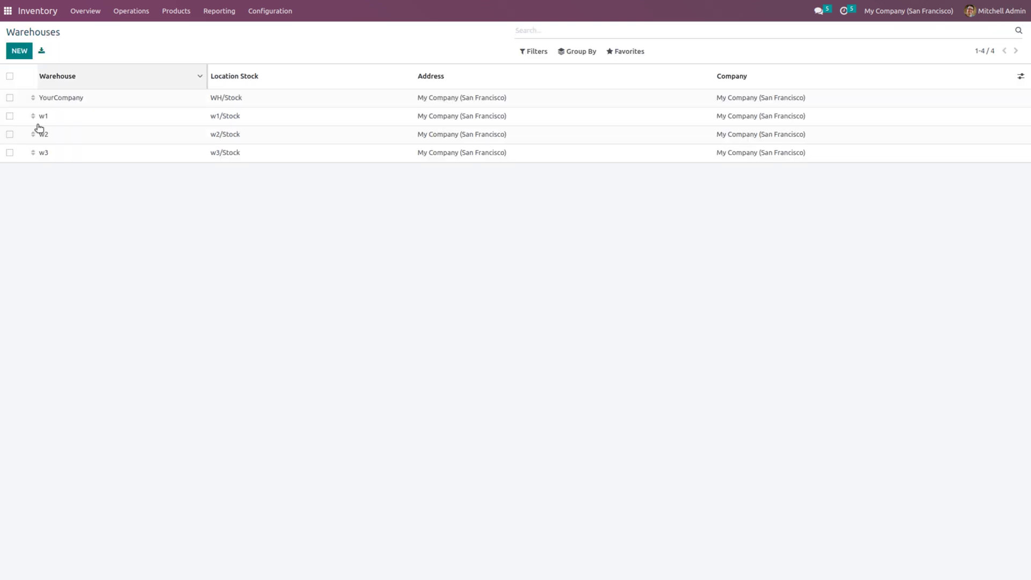
left_click(114, 120)
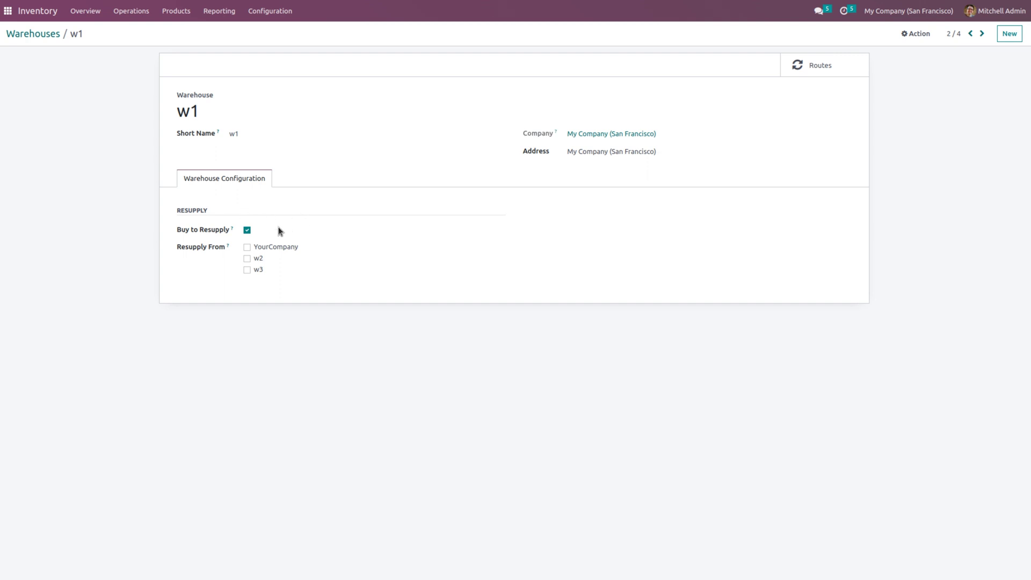
left_click(247, 259)
Step: Make w1's route "w1: Supply Product from w2" applicable on Sales Order Lines
left_click(831, 72)
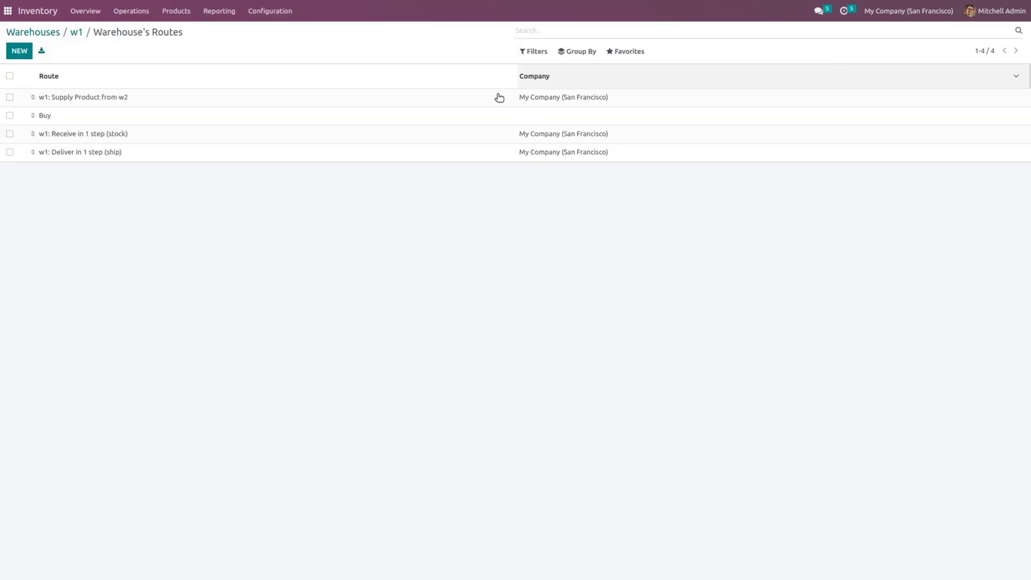
left_click(332, 106)
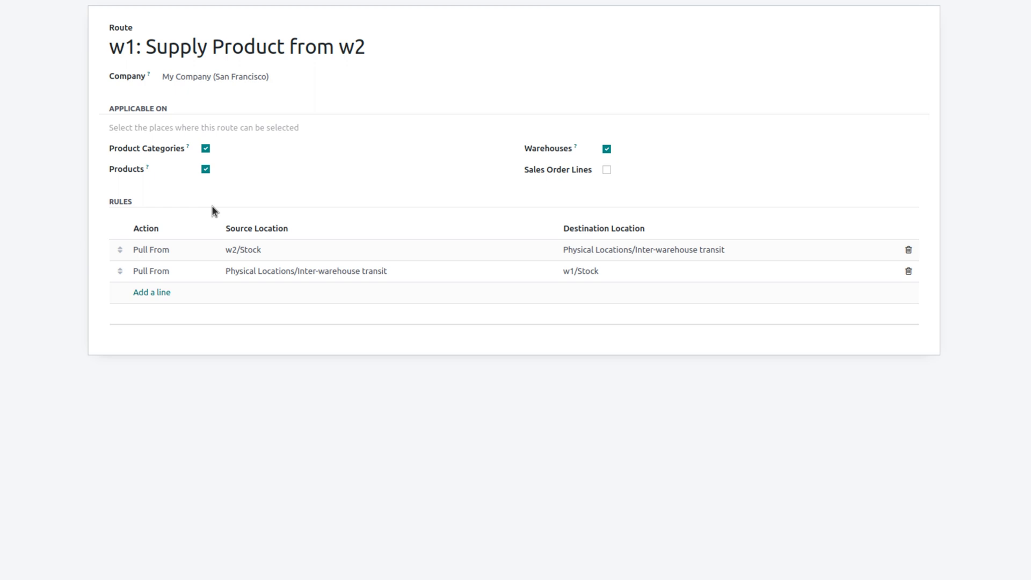
left_click(607, 170)
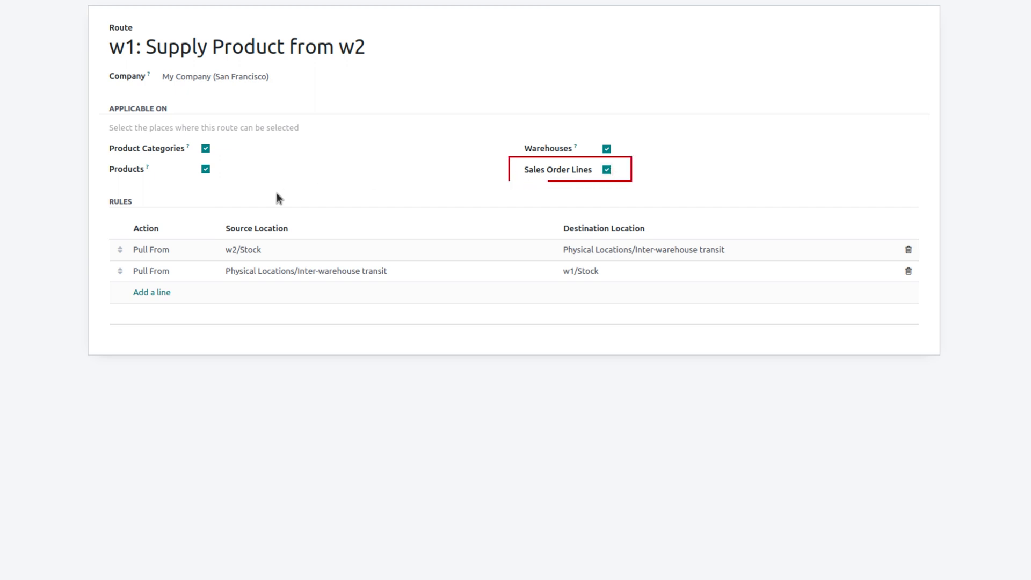
Step: Set the supply method of the w2/Stock to Inter-warehouse transit rule to "Take From Stock, if unavailable, Trigger Another Rule" and save the rule
left_click(255, 256)
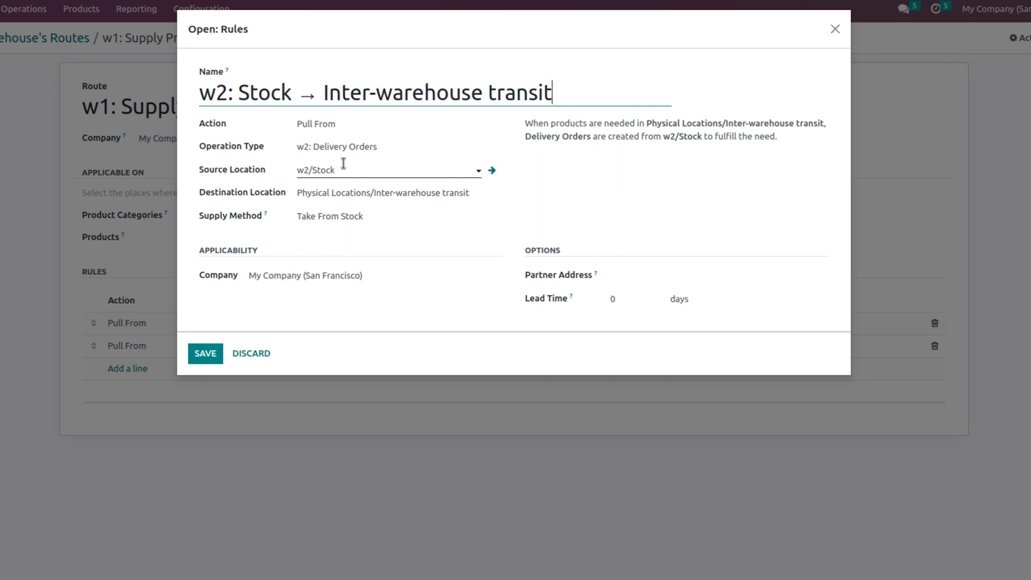
left_click(337, 220)
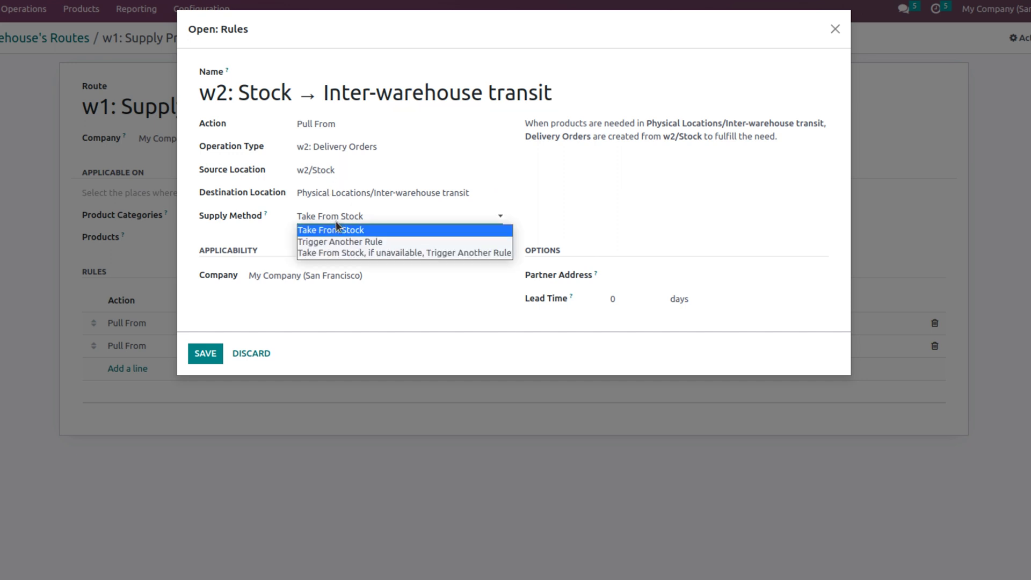
left_click(344, 253)
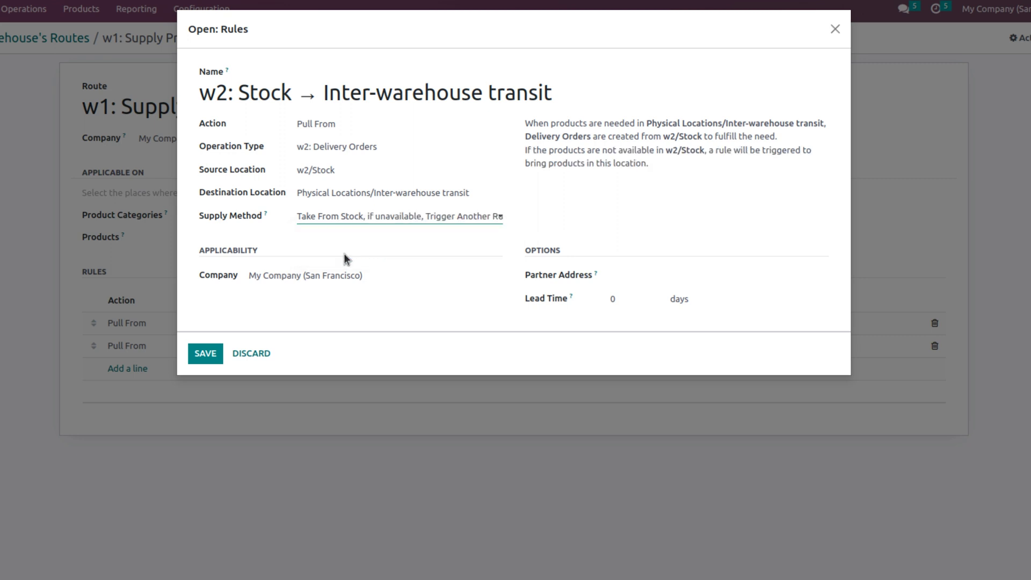
left_click(319, 218)
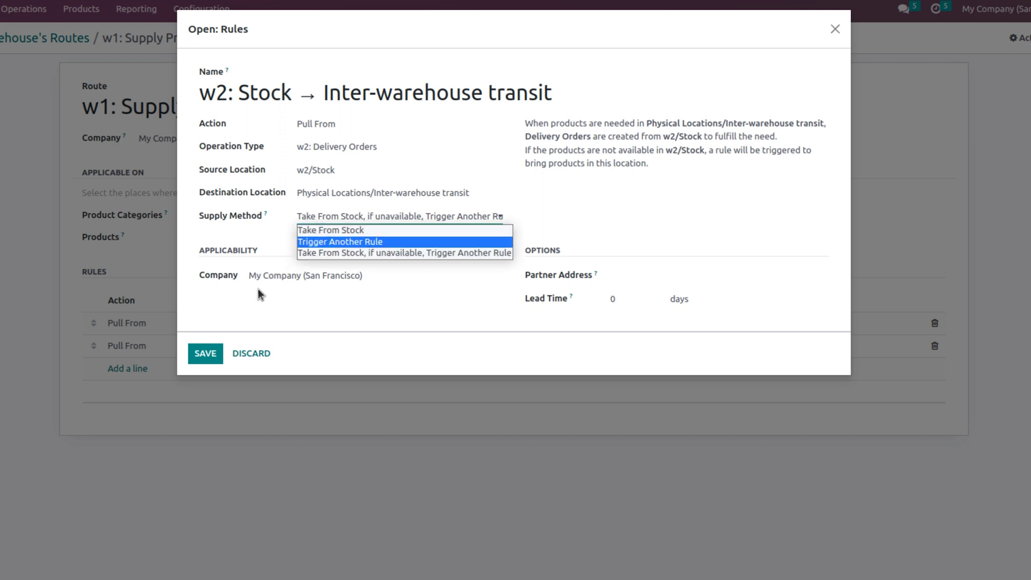
left_click(333, 253)
left_click(204, 353)
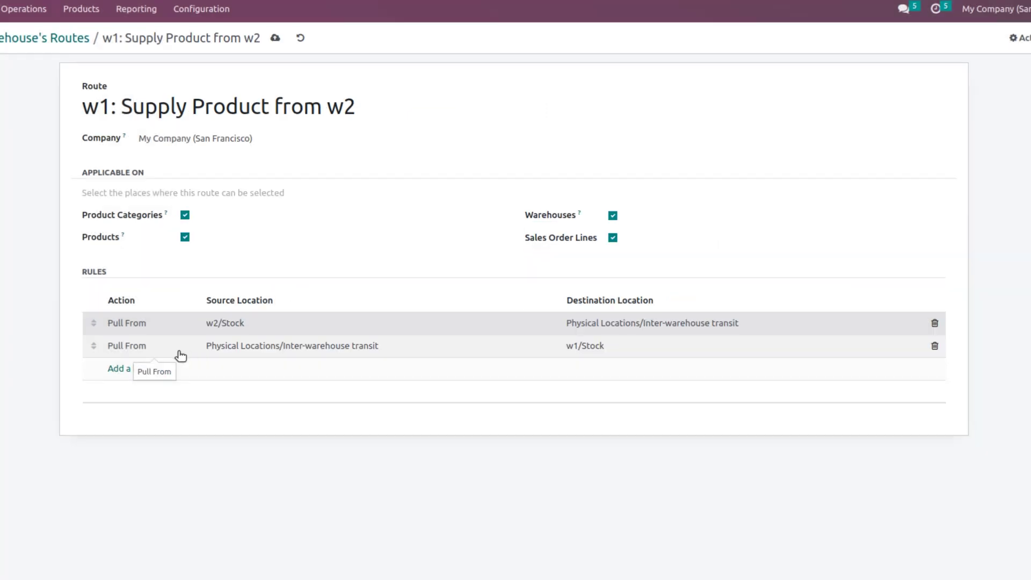
Step: Set the Inter-warehouse transit to w1/Stock rule's supply method to "Take From Stock, if unavailable, Trigger Another Rule" and save the rule
left_click(180, 354)
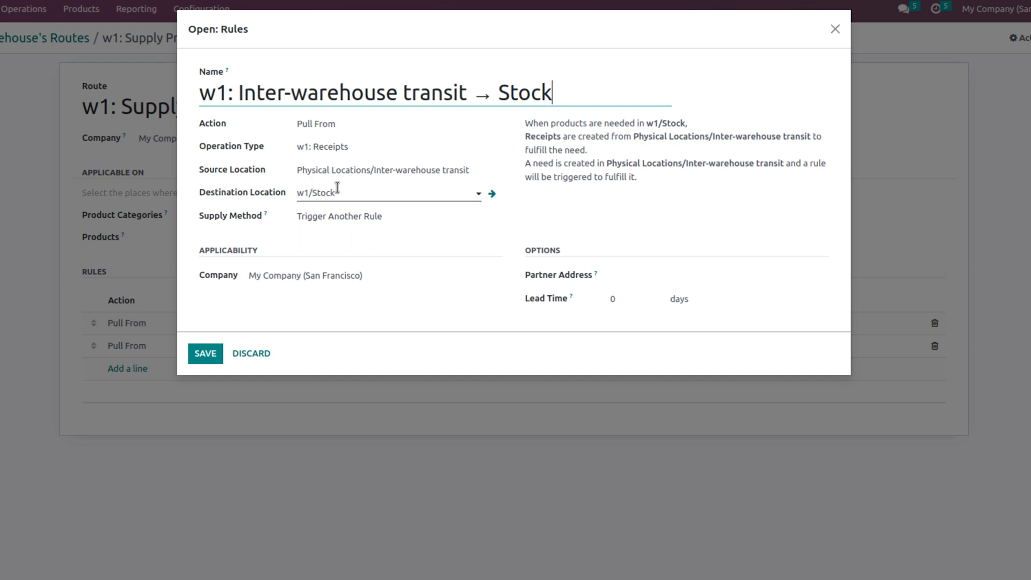
left_click(336, 215)
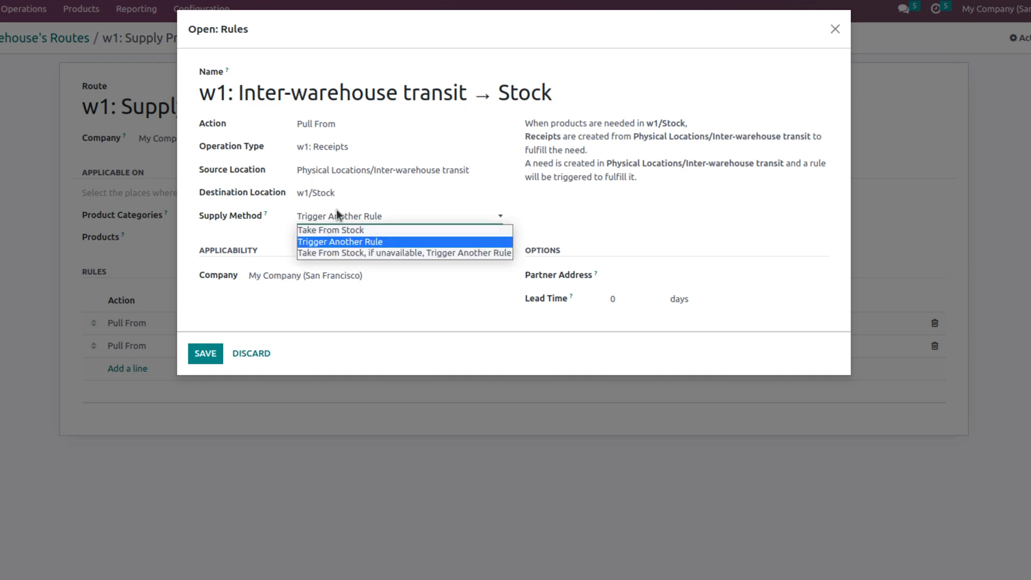
left_click(336, 253)
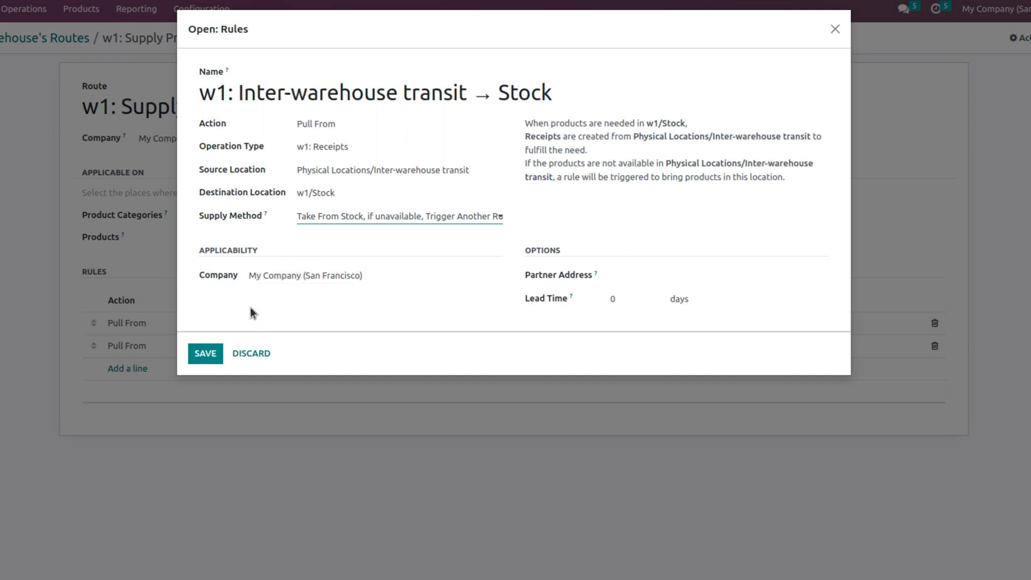
left_click(205, 353)
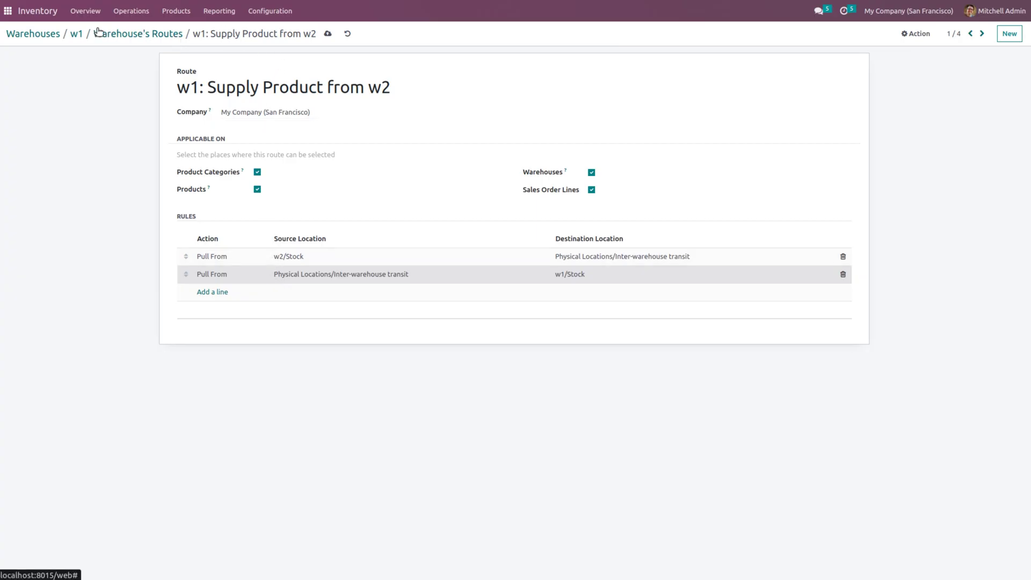
Step: Set warehouse w2 to be resupplied from w3 and save the warehouse
left_click(44, 35)
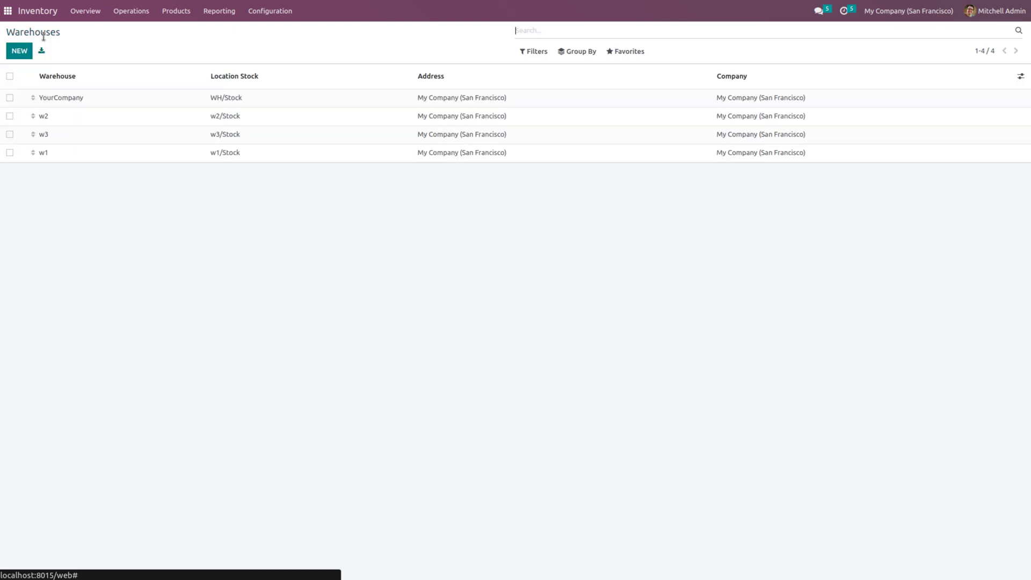
left_click(78, 123)
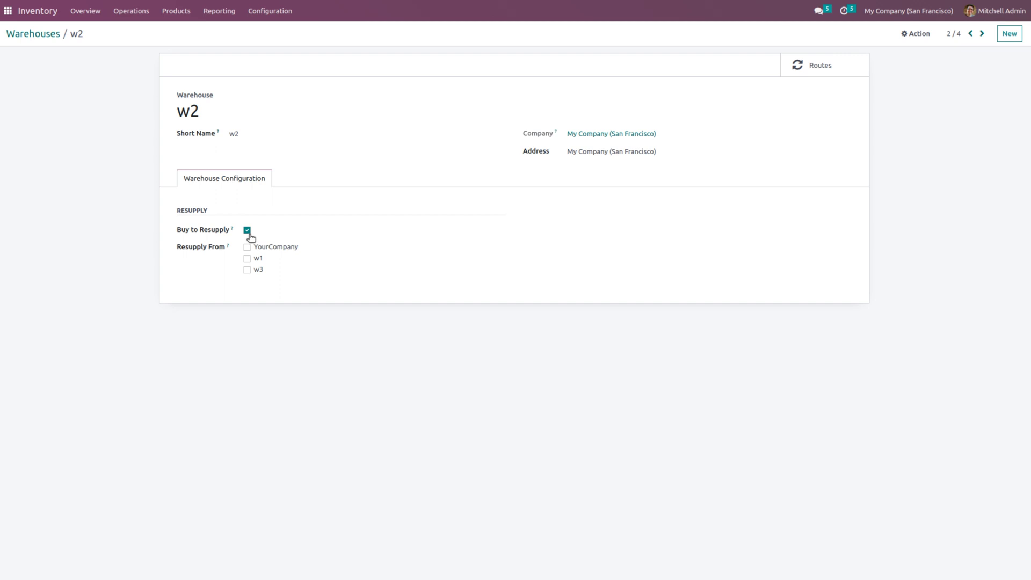
left_click(247, 270)
left_click(94, 34)
Step: Make w2's route "w2: Supply Product from w3" applicable on Sales Order Lines
left_click(825, 69)
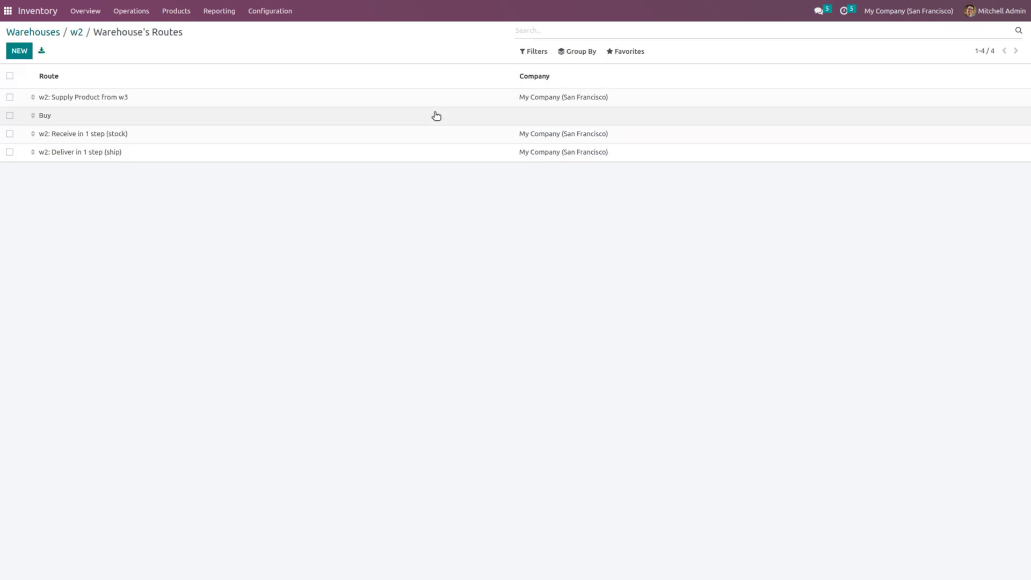
left_click(382, 105)
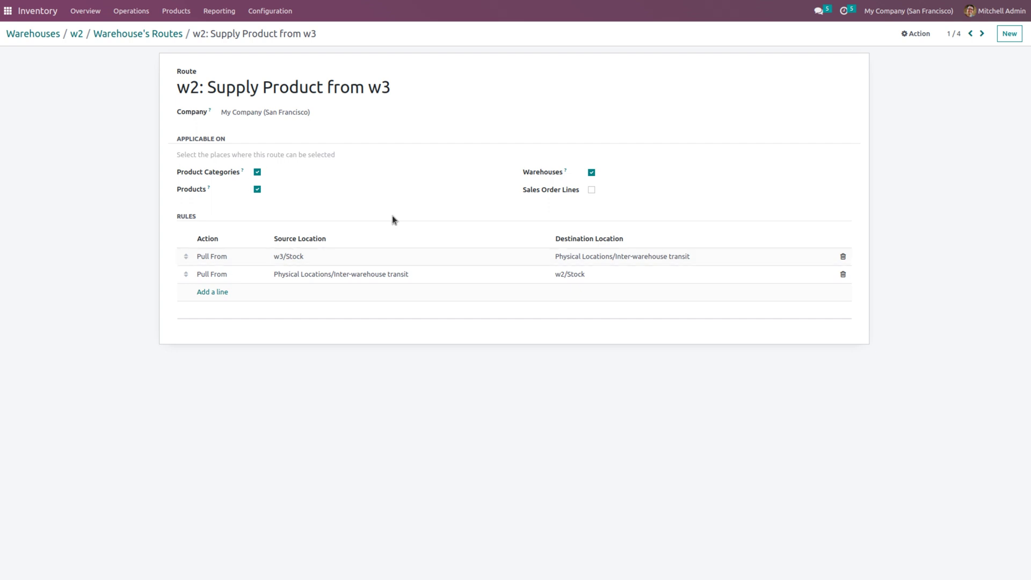
left_click(592, 190)
Step: Set the supply method of the w3/Stock to Inter-warehouse transit rule to "Take From Stock, if unavailable, Trigger Another Rule" and save the rule
left_click(345, 263)
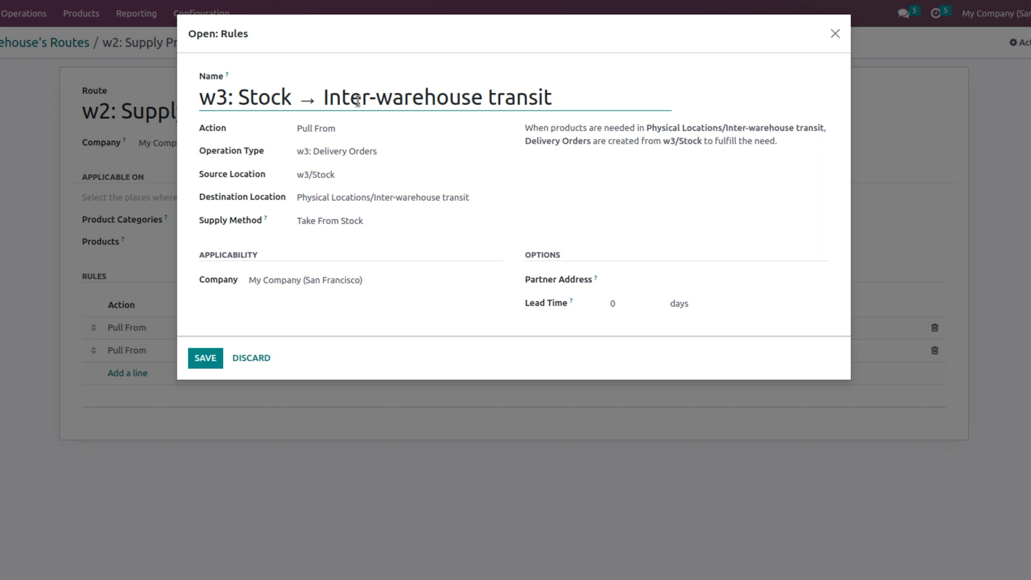
left_click(347, 215)
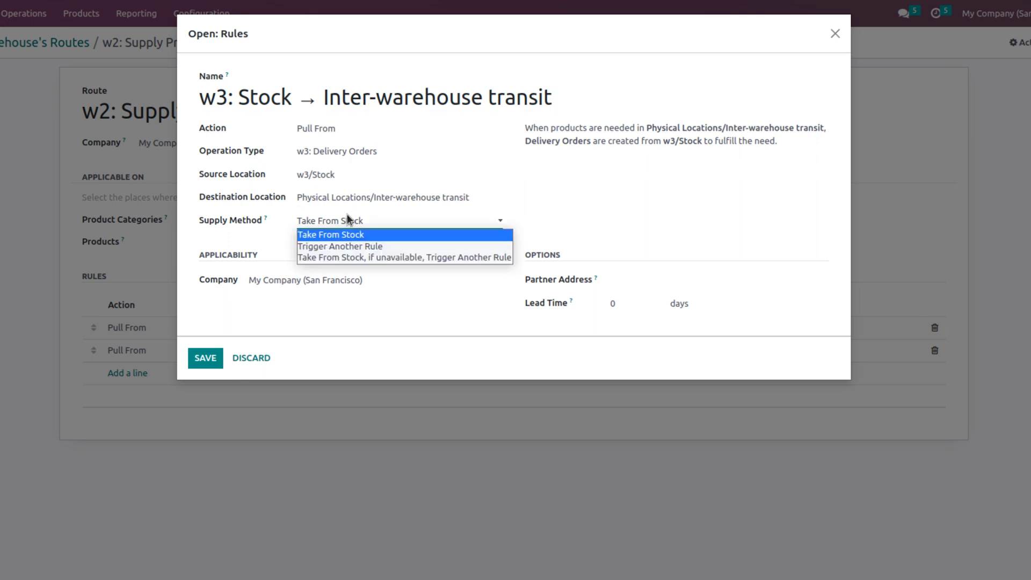
left_click(345, 258)
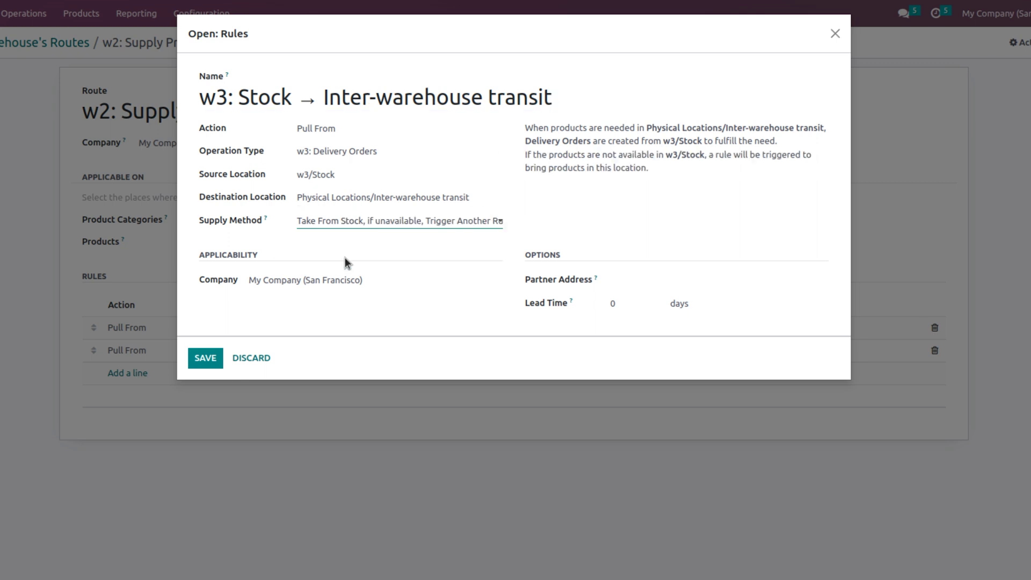
left_click(202, 361)
Step: Set the supply method of the Inter-warehouse transit to w2/Stock rule to "Take From Stock, if unavailable, Trigger Another Rule" and save the rule
left_click(167, 357)
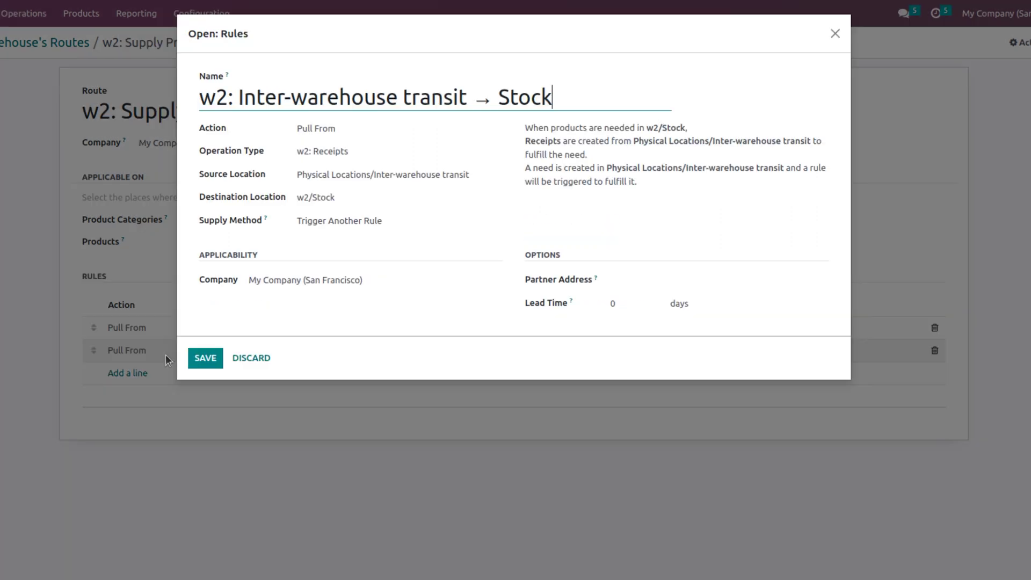
left_click(350, 222)
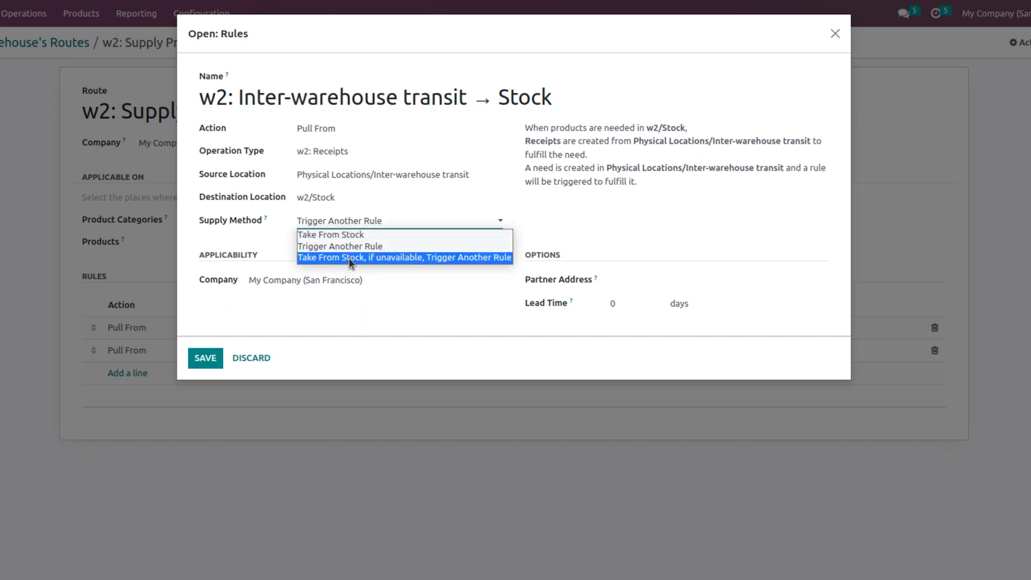
left_click(349, 258)
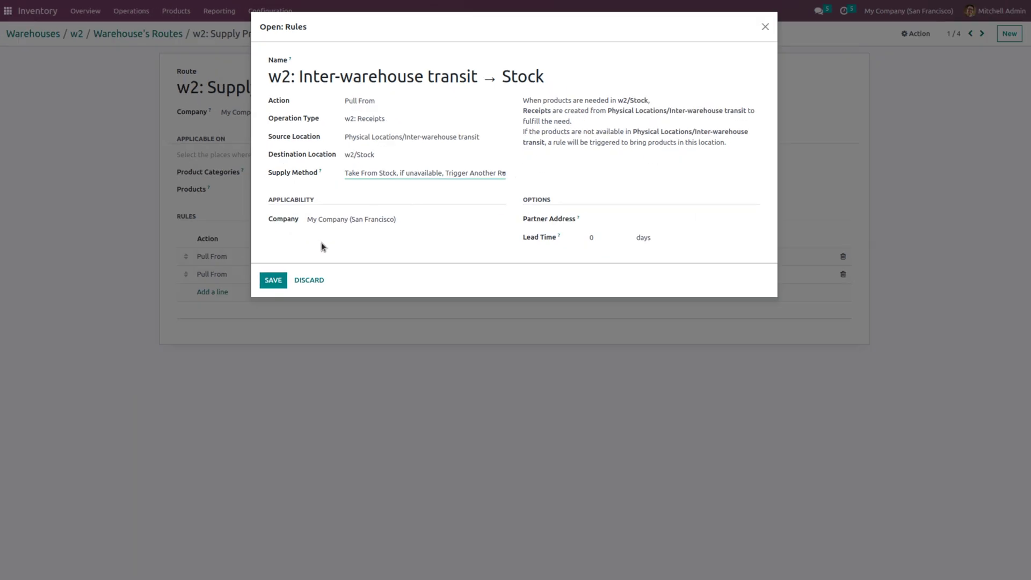
left_click(265, 281)
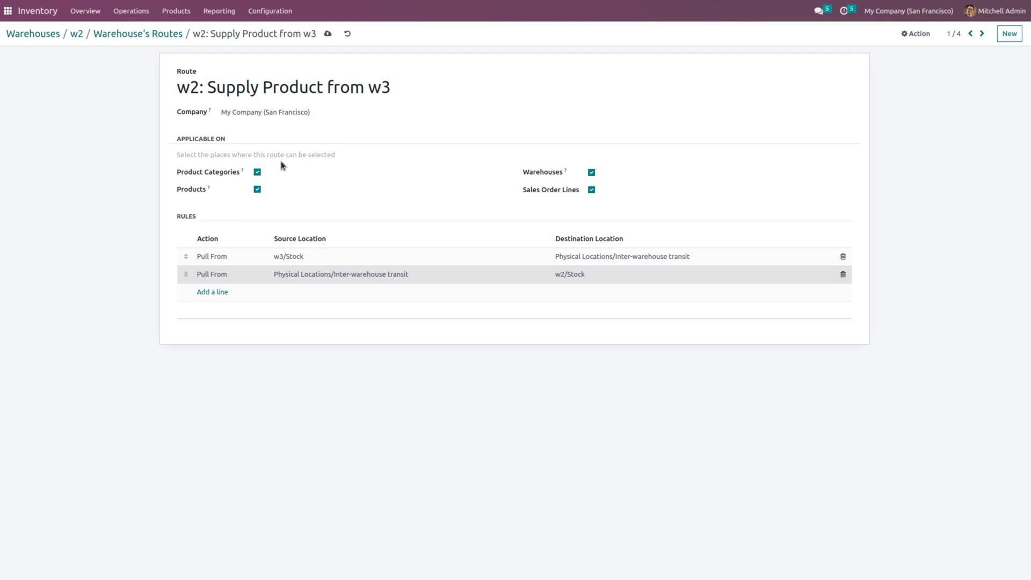
Step: Remove the Buy rules for WH/Stock, w1/Stock and w2/Stock from the Buy route listed under warehouse w3, and save the route
left_click(77, 34)
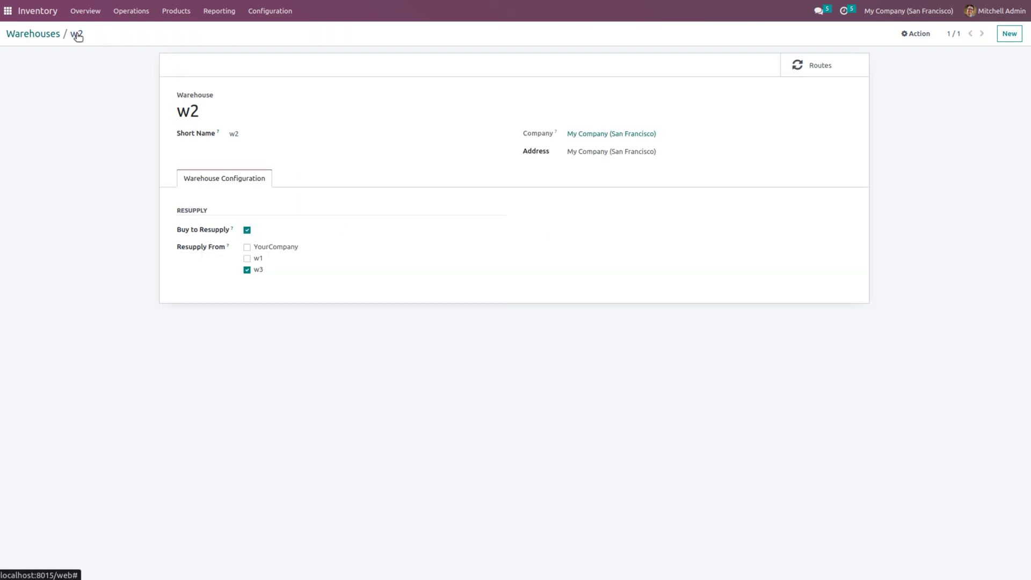
left_click(54, 35)
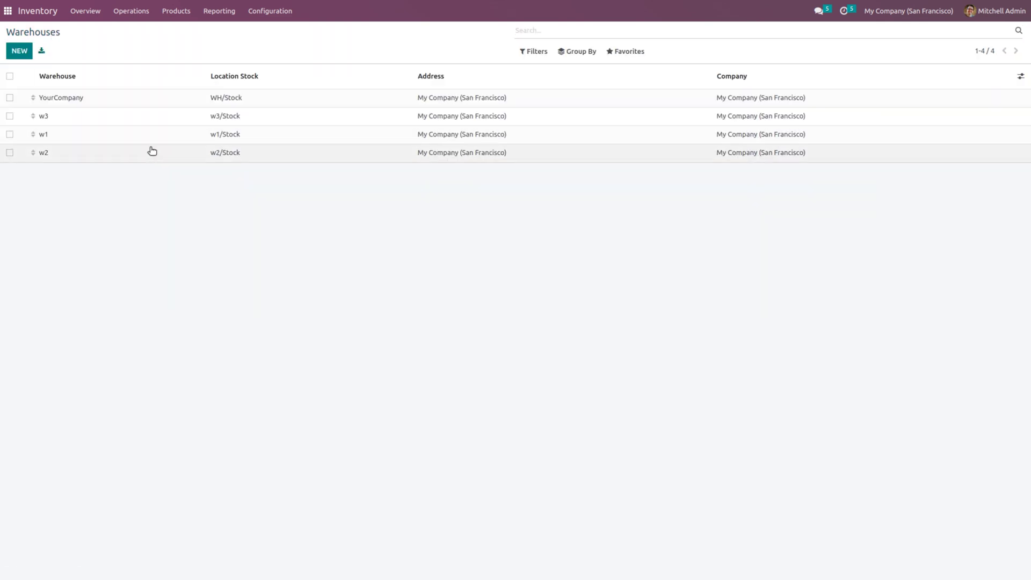
left_click(148, 115)
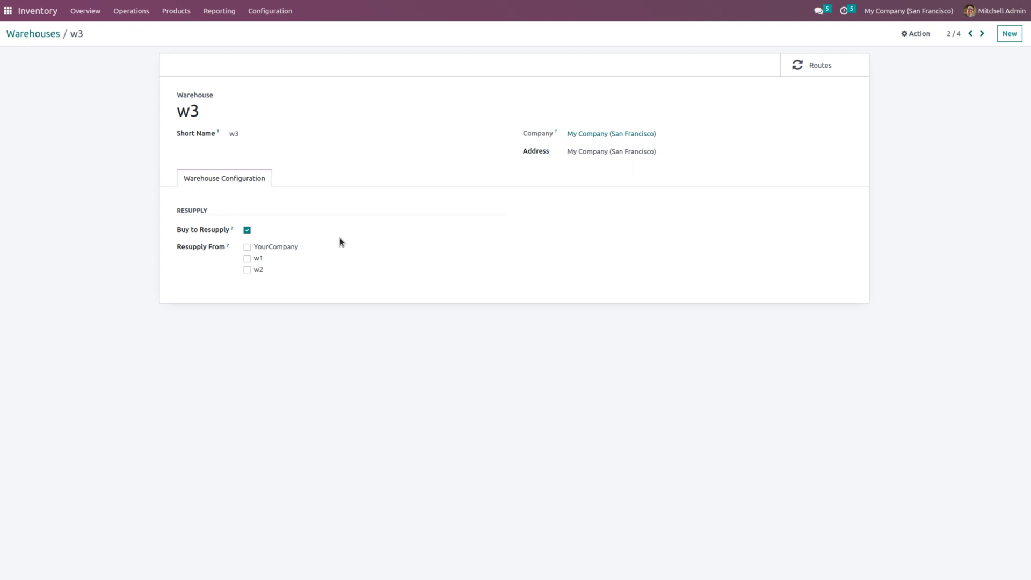
left_click(806, 65)
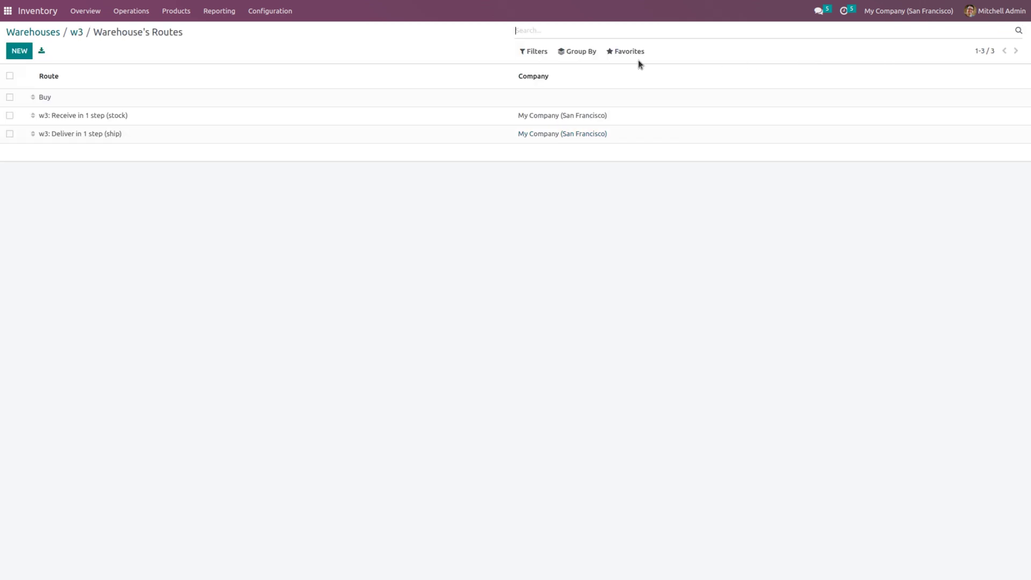
left_click(478, 99)
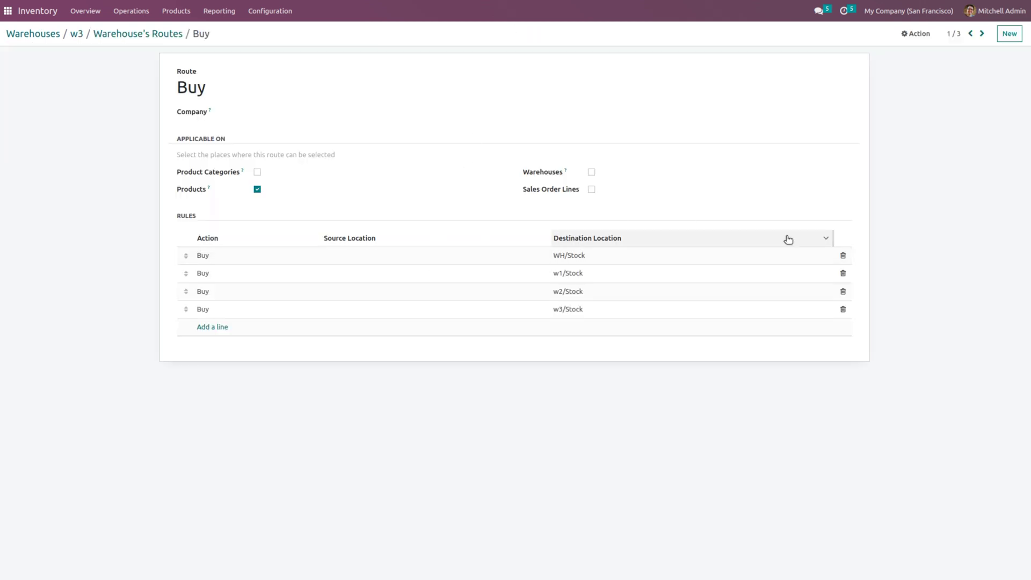
left_click(844, 256)
left_click(843, 256)
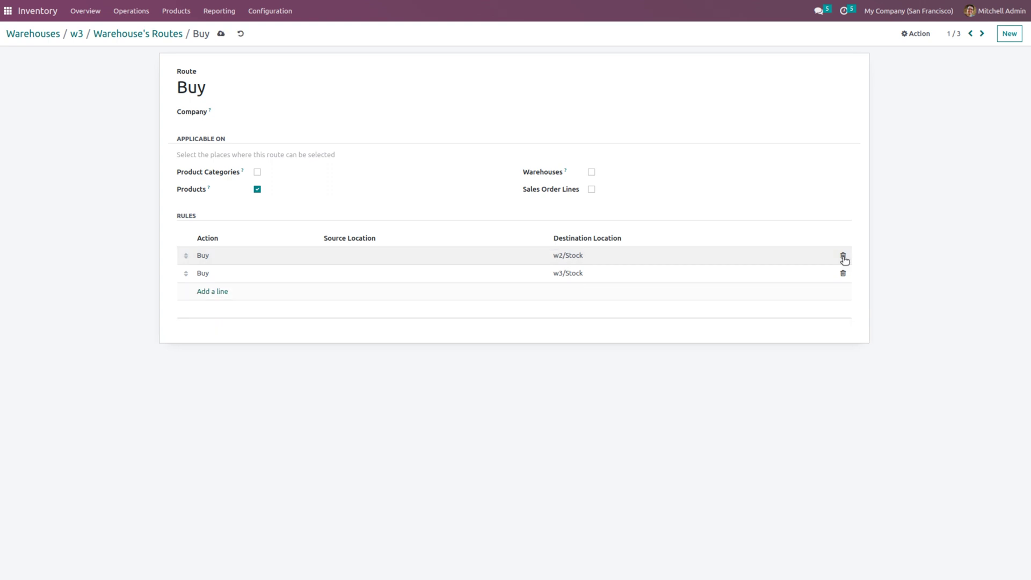
left_click(843, 257)
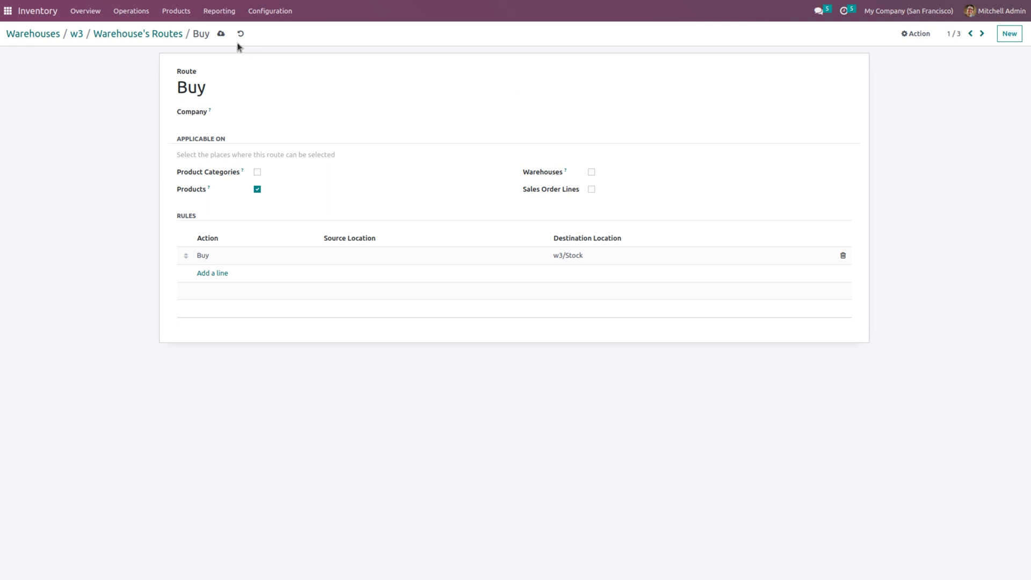
left_click(221, 35)
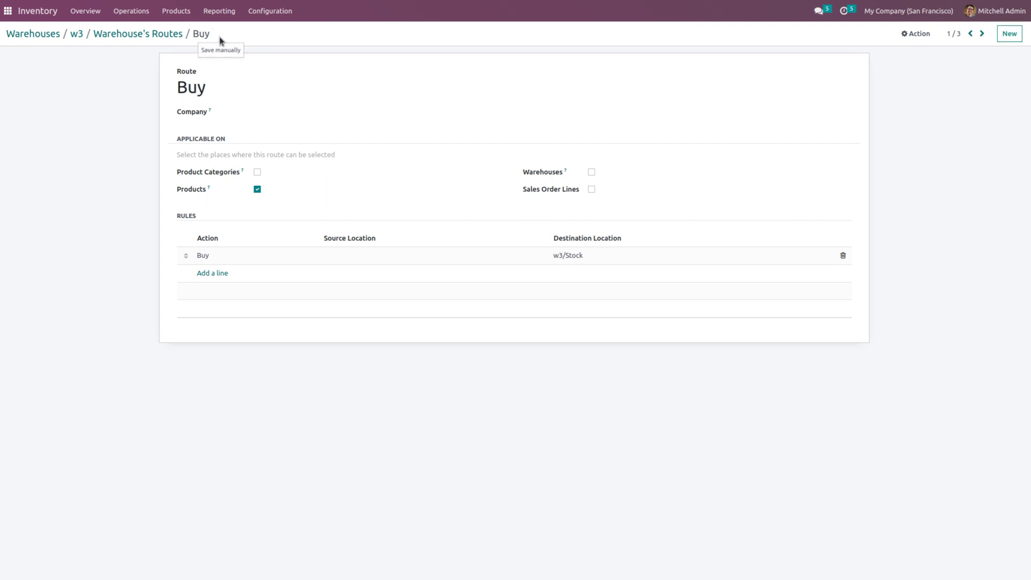
Step: Create a new product named "Mouse"
left_click(182, 21)
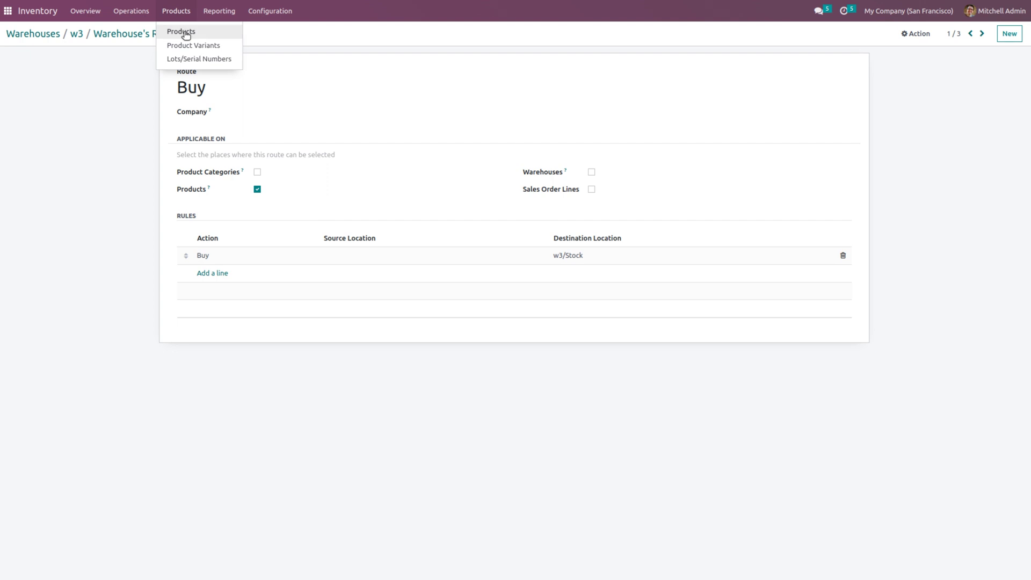
left_click(186, 33)
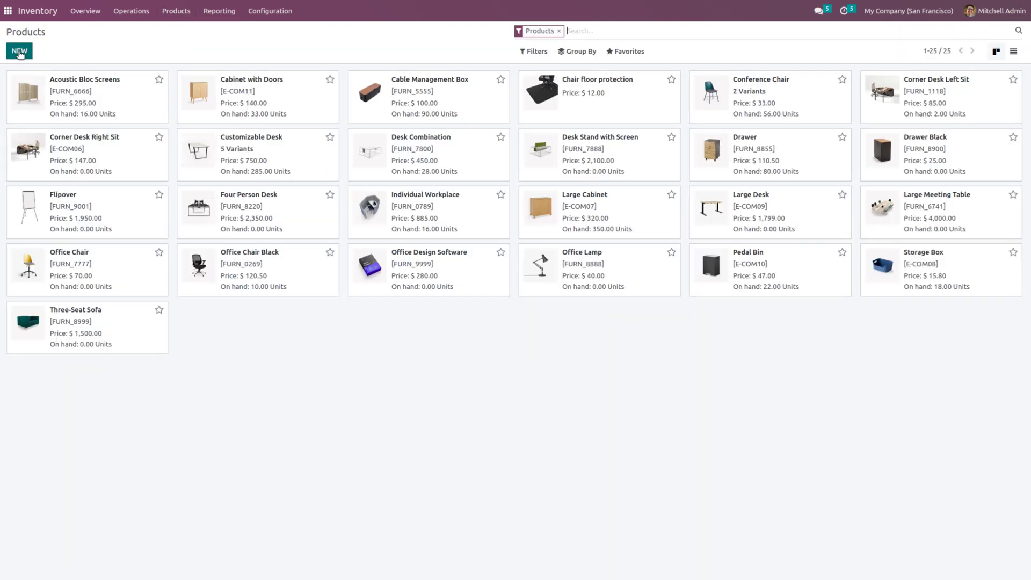
left_click(19, 52)
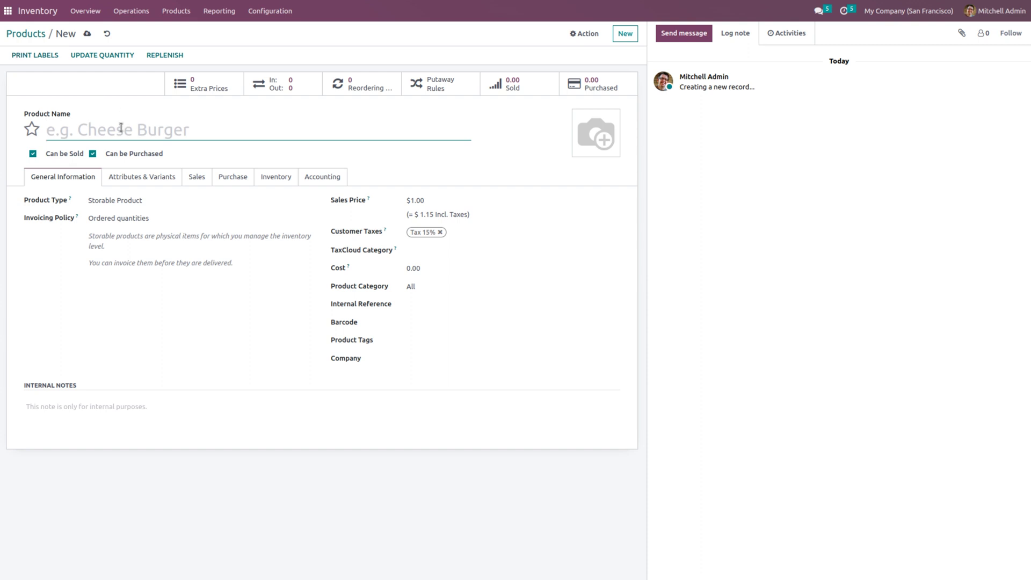
type("Mouse")
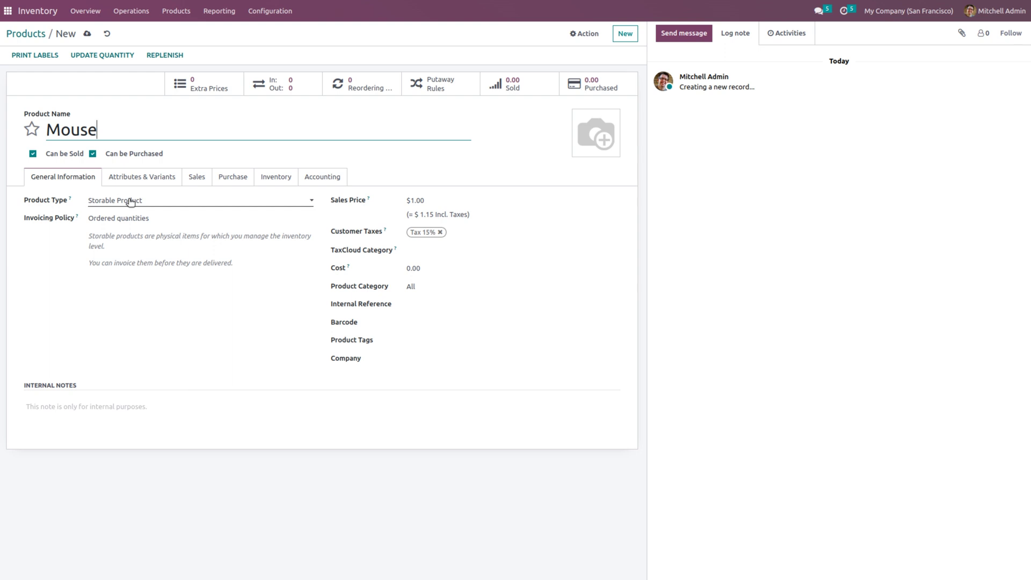
Step: Set the Mouse product's sales price to $20 and its cost to 10
left_click(438, 197)
left_click(434, 201)
key("BackSpace")
key("BackSpace")
key("BackSpace")
key("BackSpace")
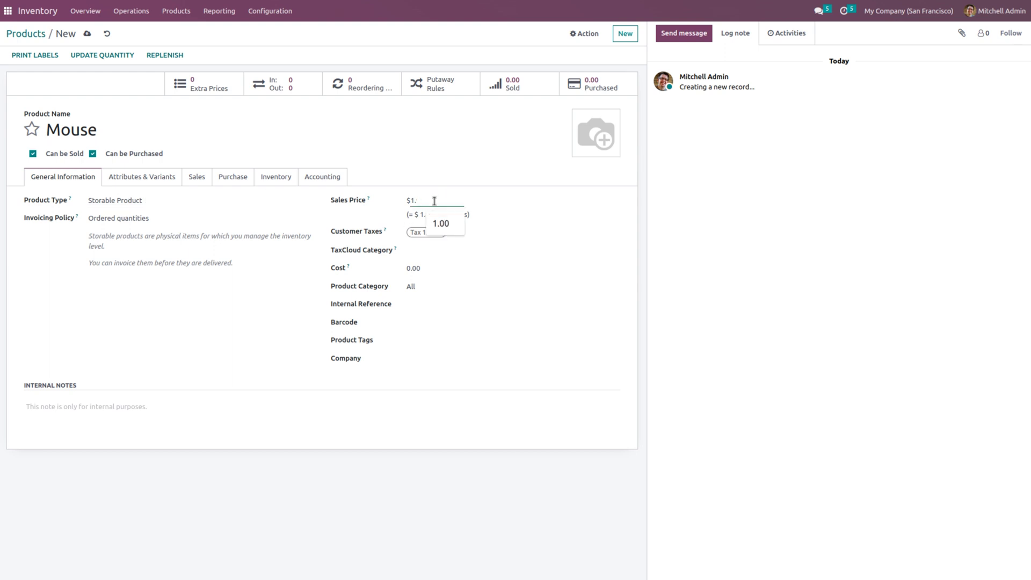
type("0")
left_click(426, 264)
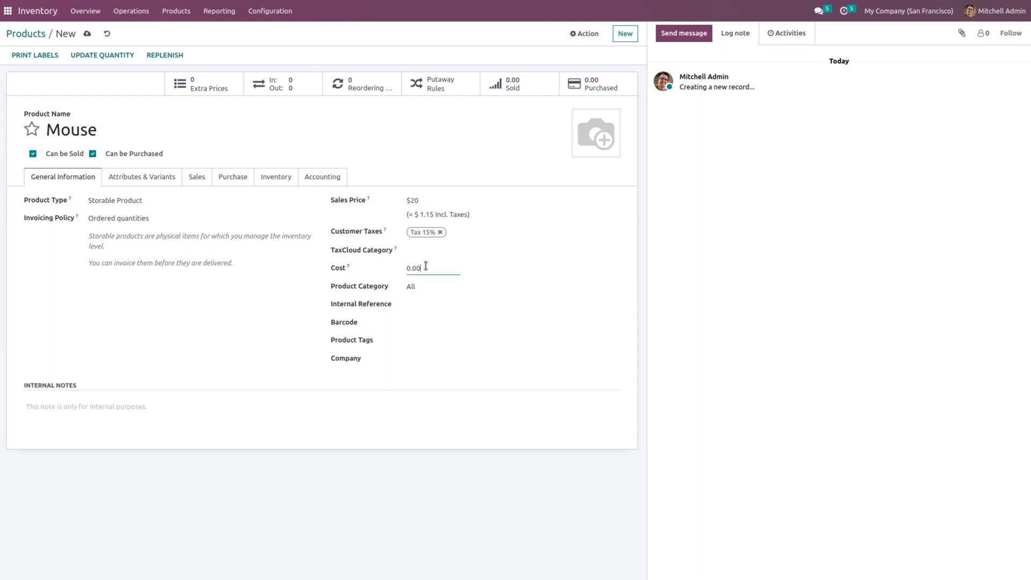
key("BackSpace")
key("BackSpace")
key("BackSpace")
key("BackSpace")
type("10")
Step: Add Azure Interior as a vendor for the Mouse product with a purchase price of 8 USD
left_click(231, 177)
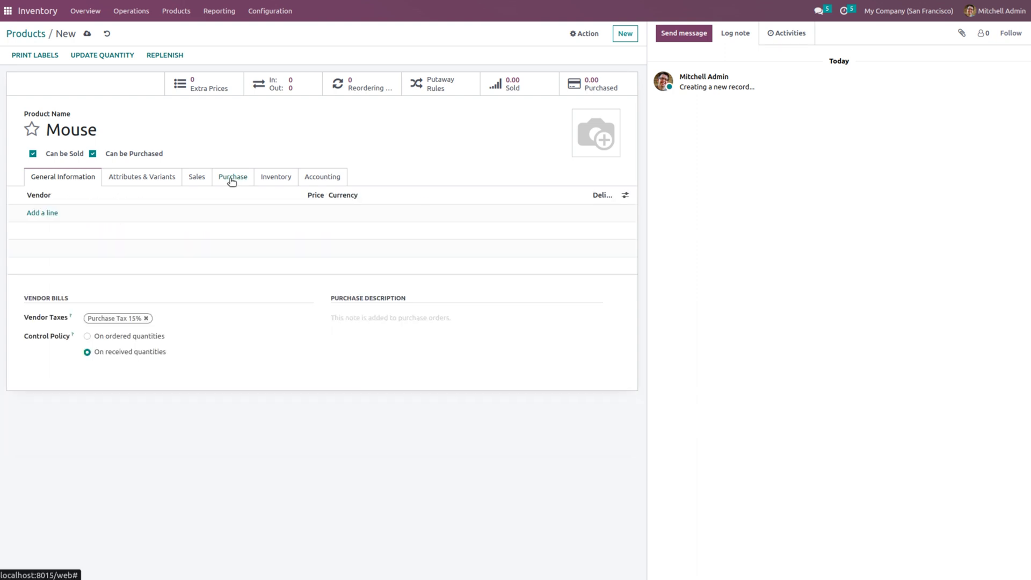
left_click(46, 214)
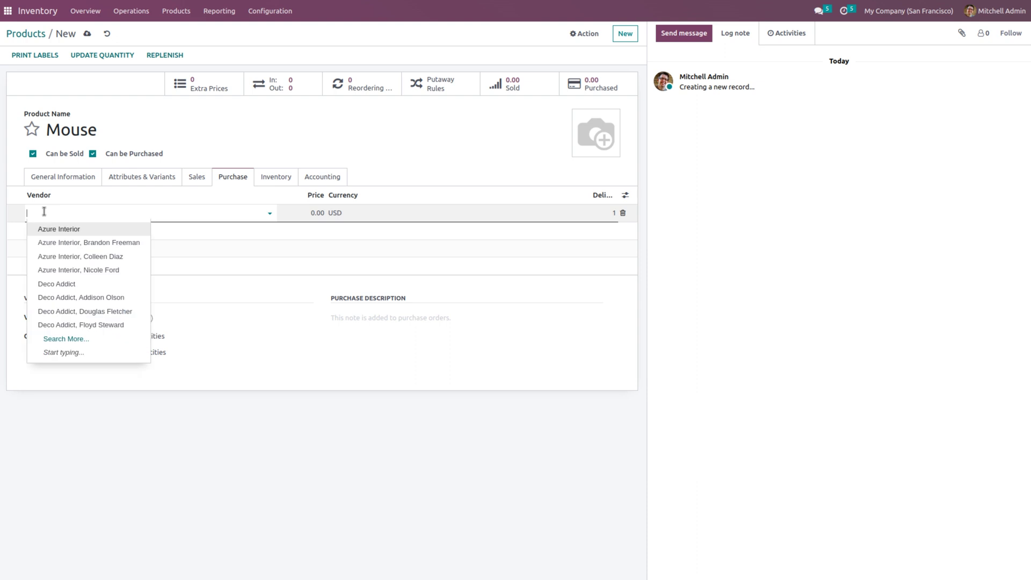
left_click(65, 230)
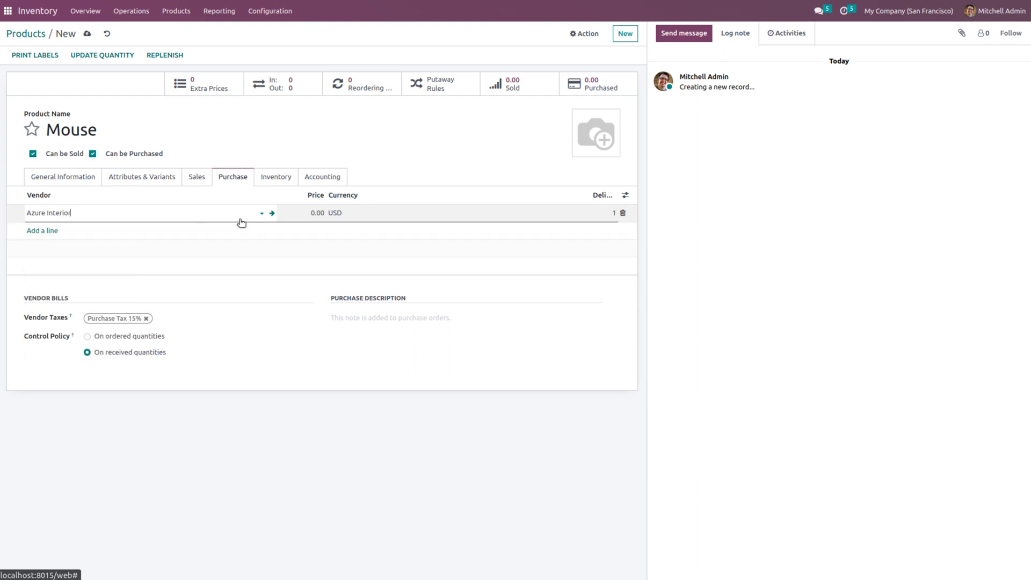
left_click(314, 212)
double_click(314, 212)
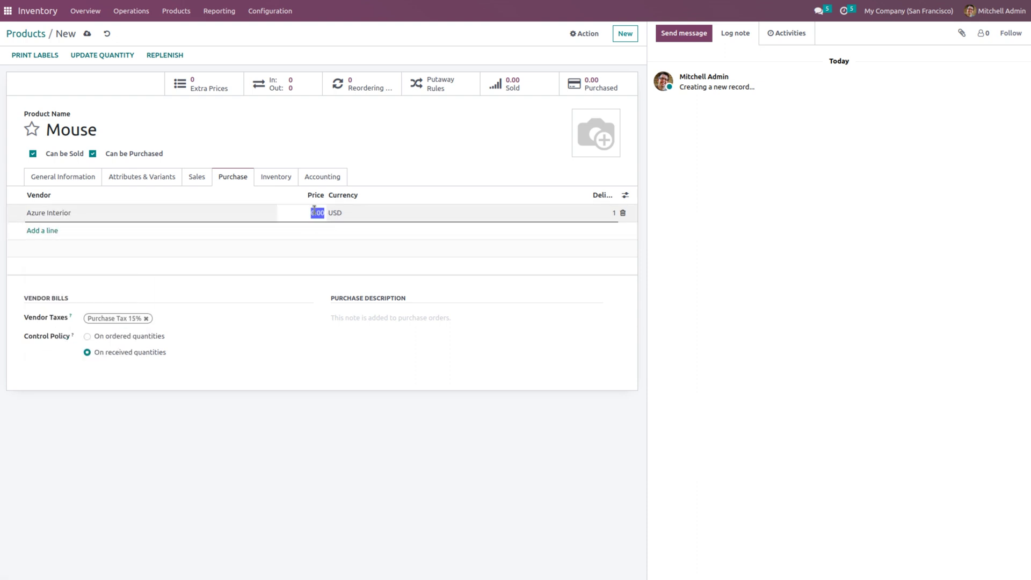
type("8")
left_click(384, 134)
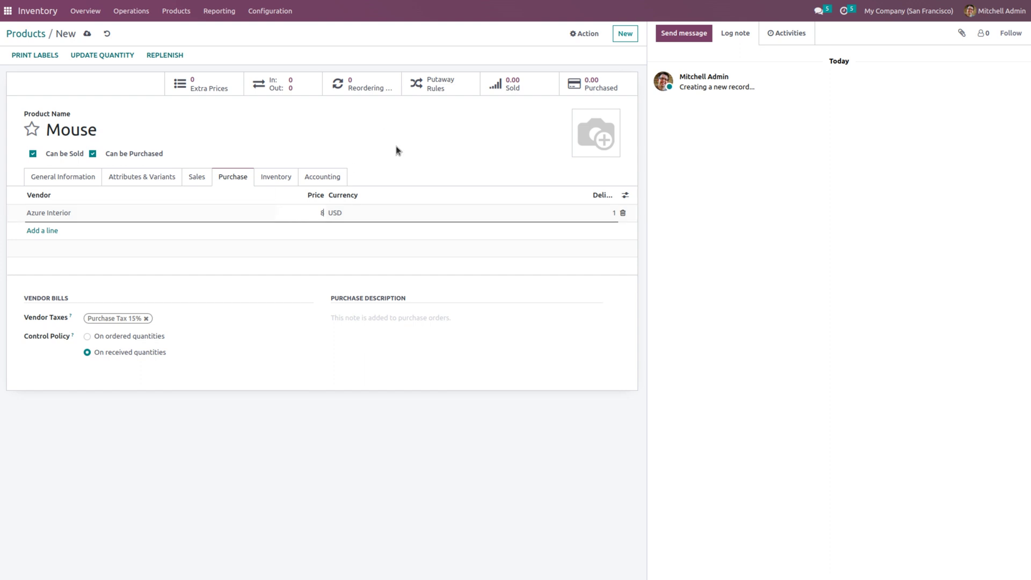
Step: Enable the routes "w1: Supply Product from w2" and "w2: Supply Product from w3" on the Mouse product, then save it and mark it as favorite
left_click(277, 177)
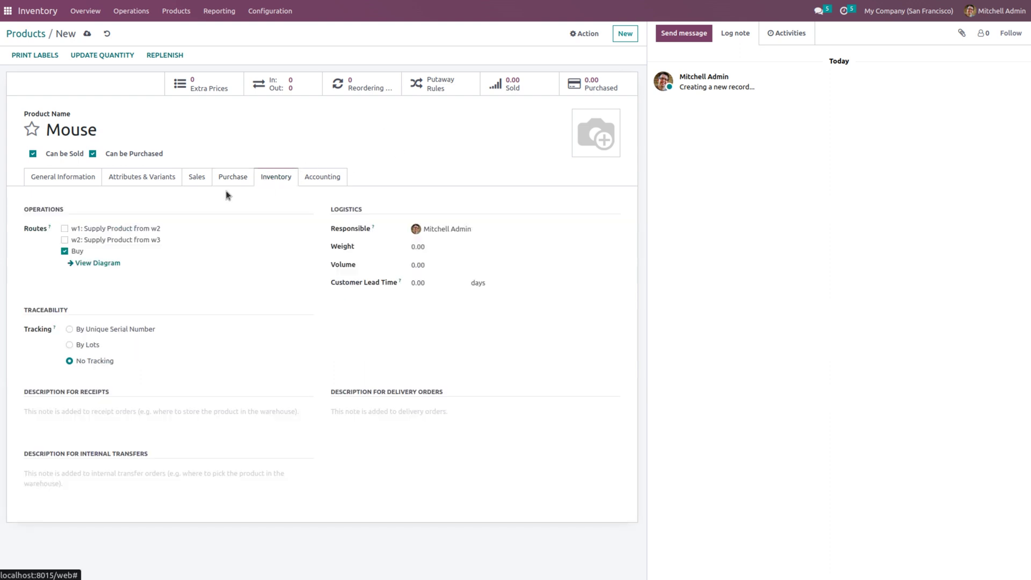
left_click(65, 231)
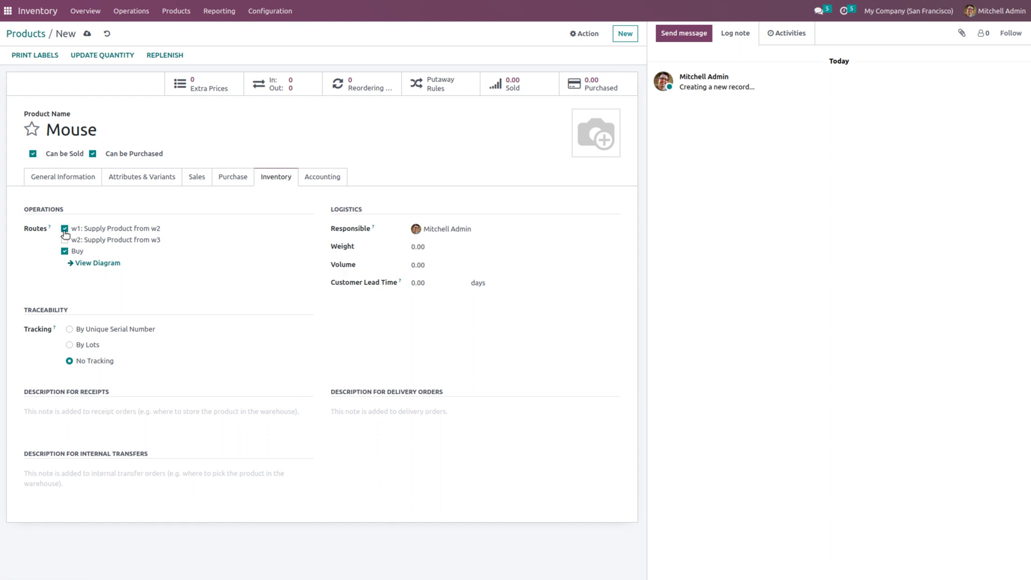
left_click(66, 242)
left_click(87, 33)
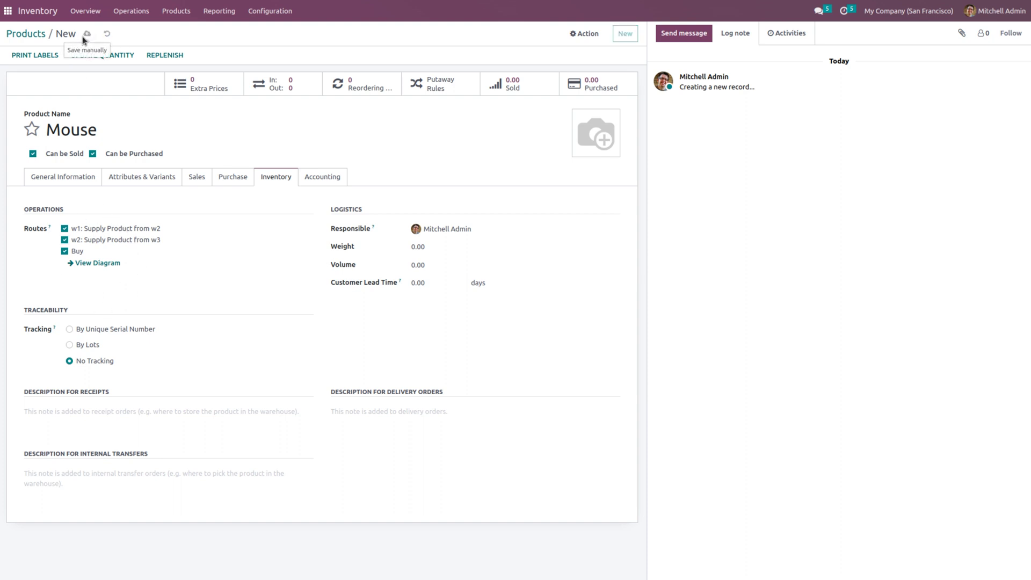
left_click(32, 127)
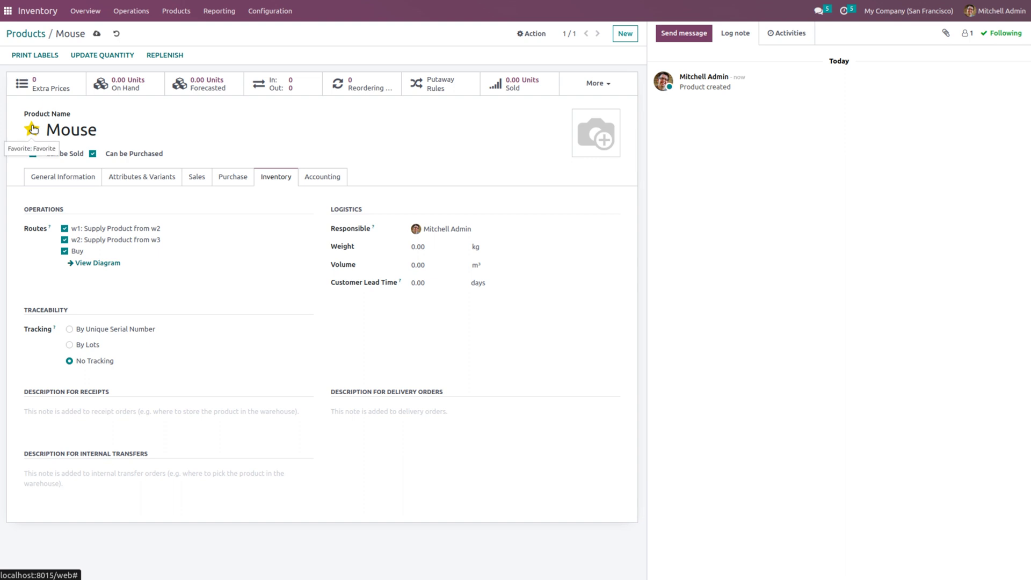
Step: Enable Multi-Step Routes in the inventory settings and save the settings
left_click(251, 11)
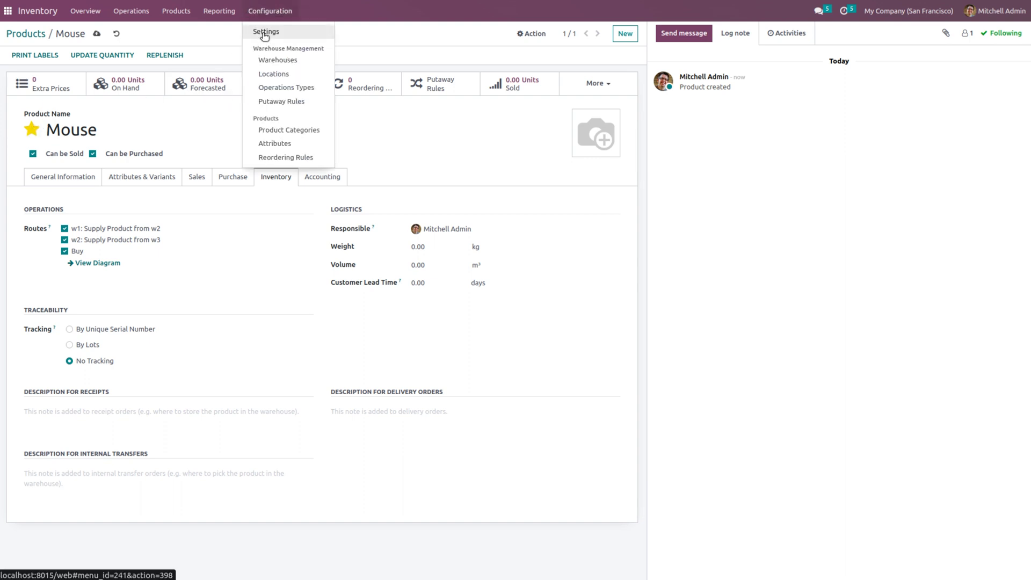
left_click(264, 33)
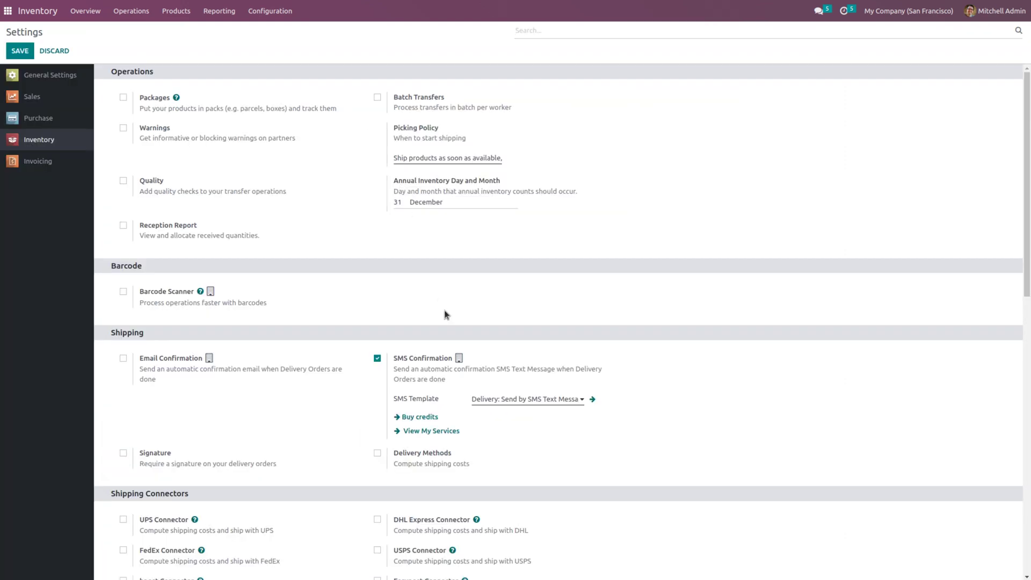
scroll(445, 315, "down", 10)
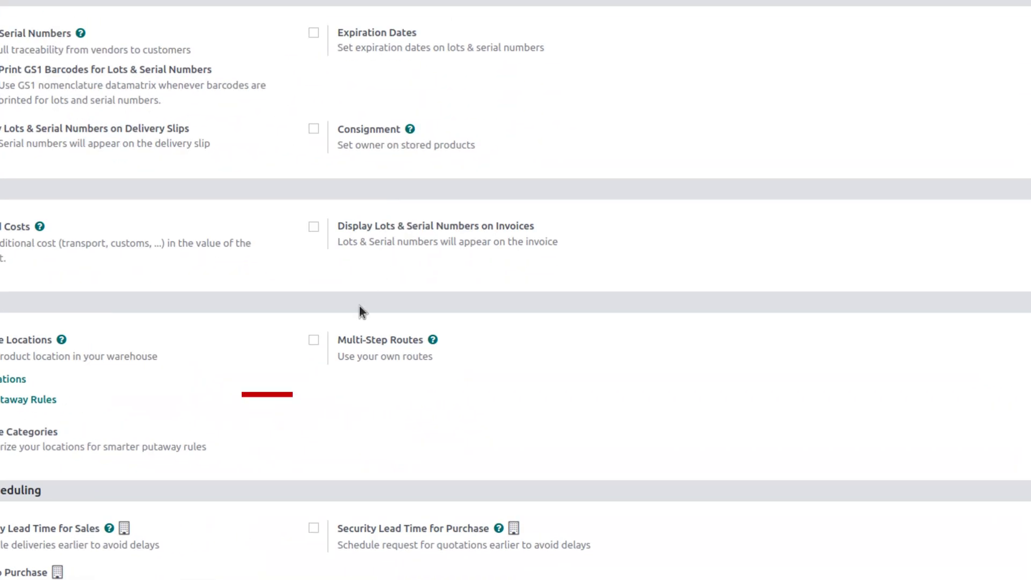
left_click(314, 340)
left_click(20, 52)
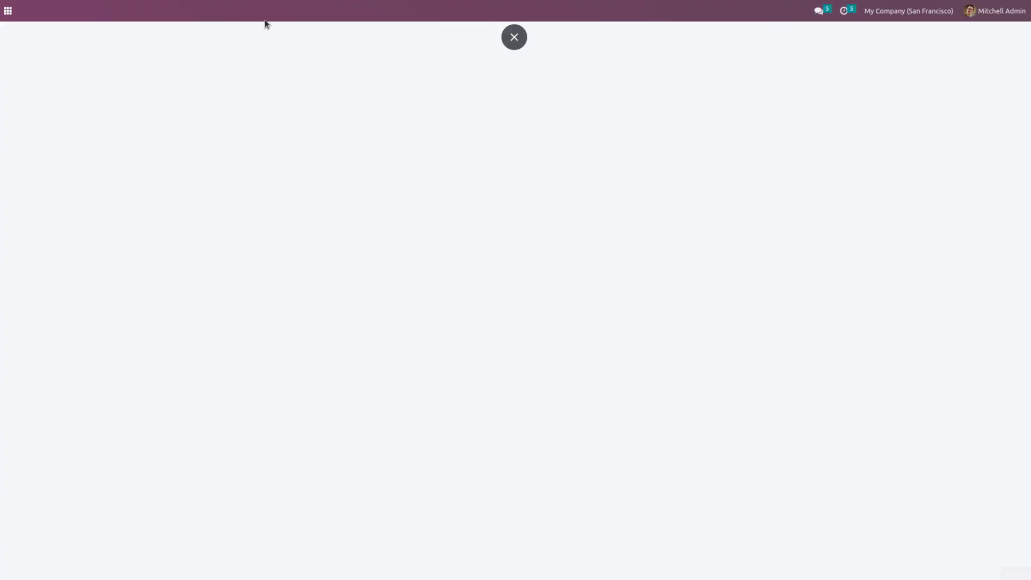
Step: Filter the inventory routes to archived ones and unarchive the Replenish on Order (MTO) route
left_click(266, 12)
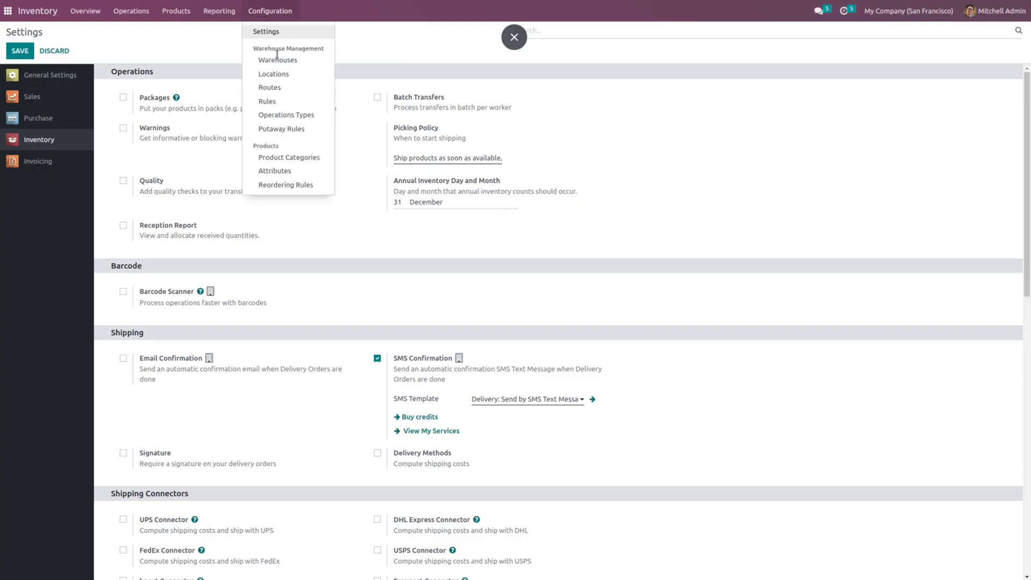
left_click(281, 87)
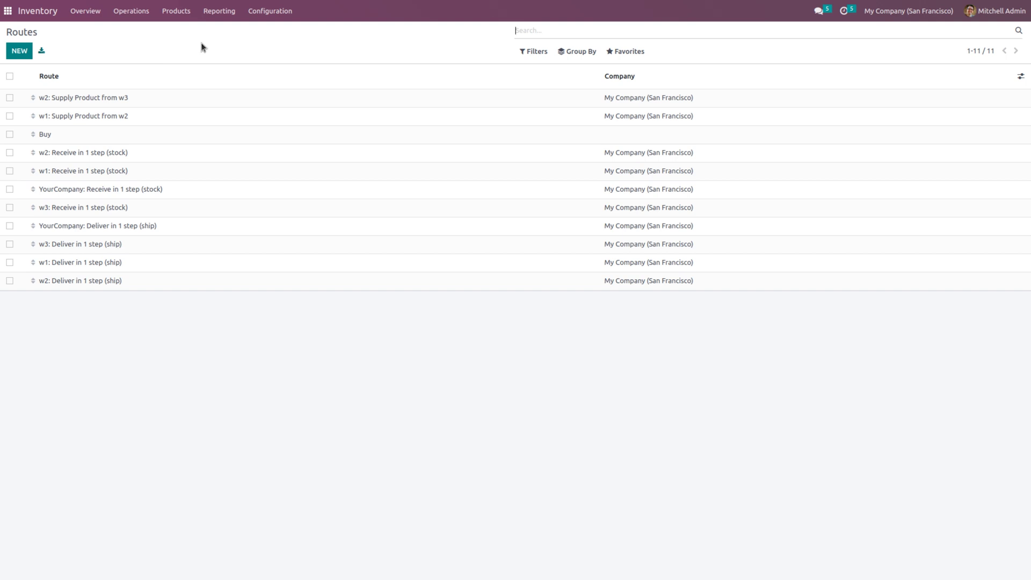
left_click(532, 51)
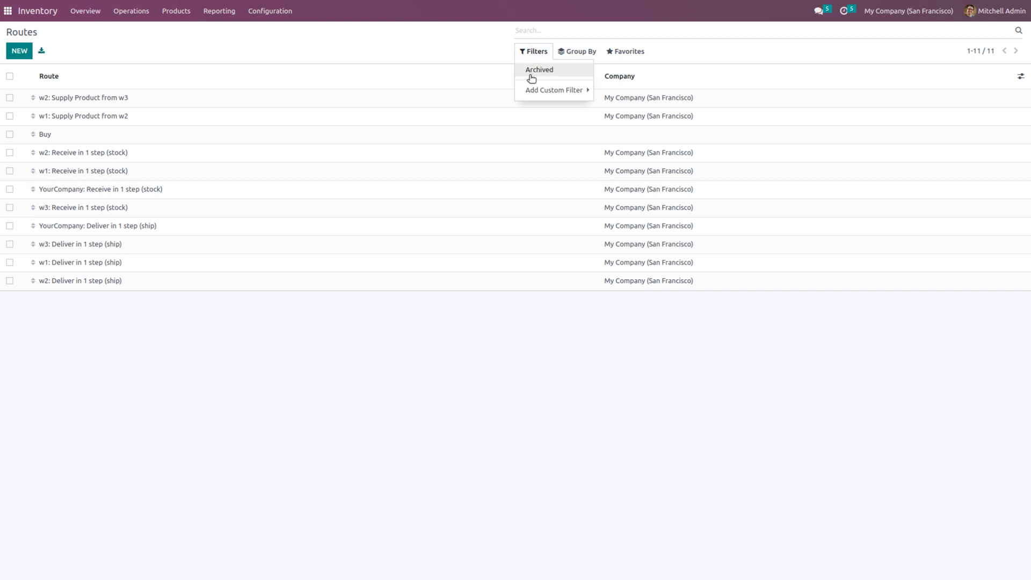
left_click(532, 71)
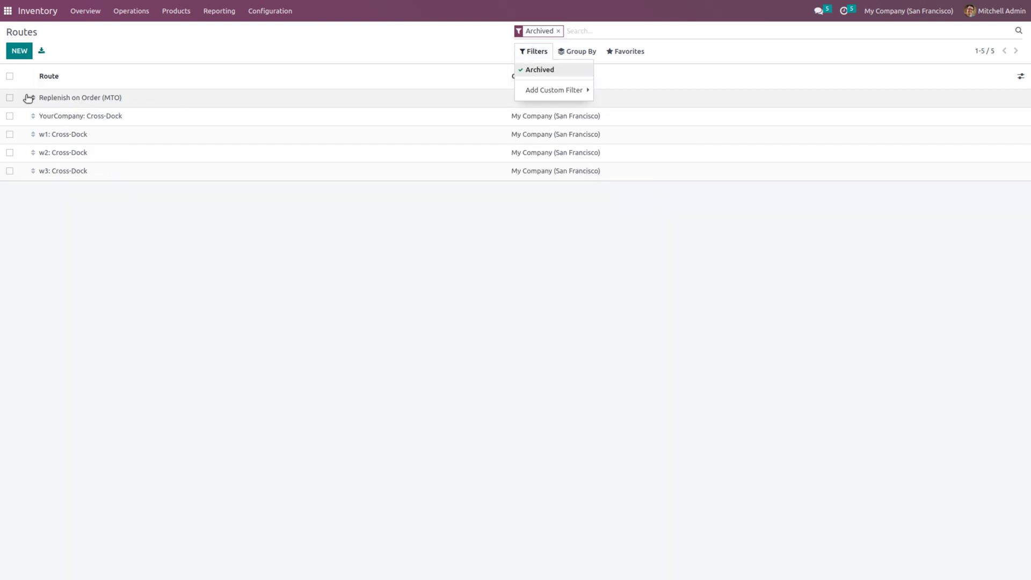
left_click(10, 99)
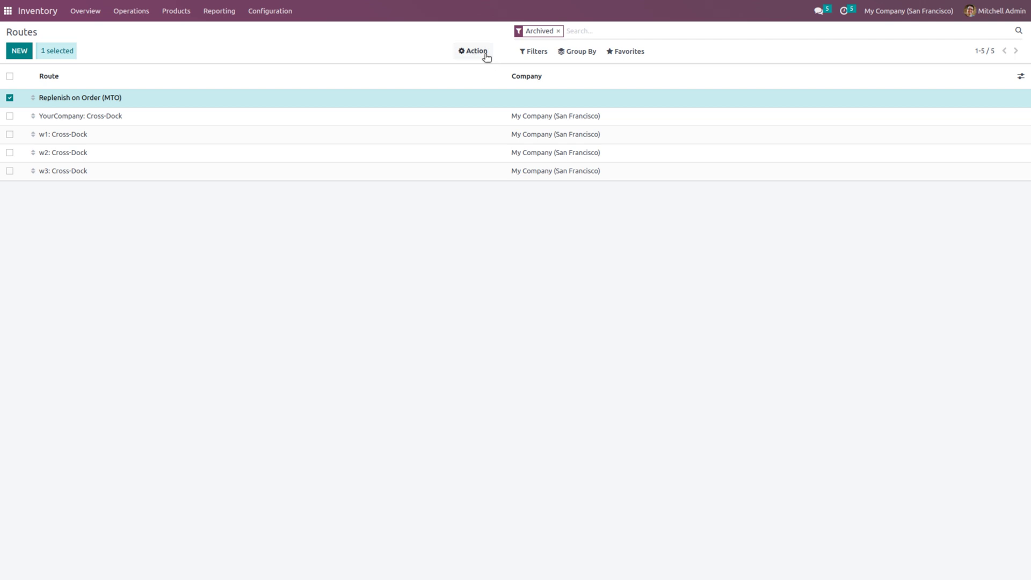
left_click(479, 52)
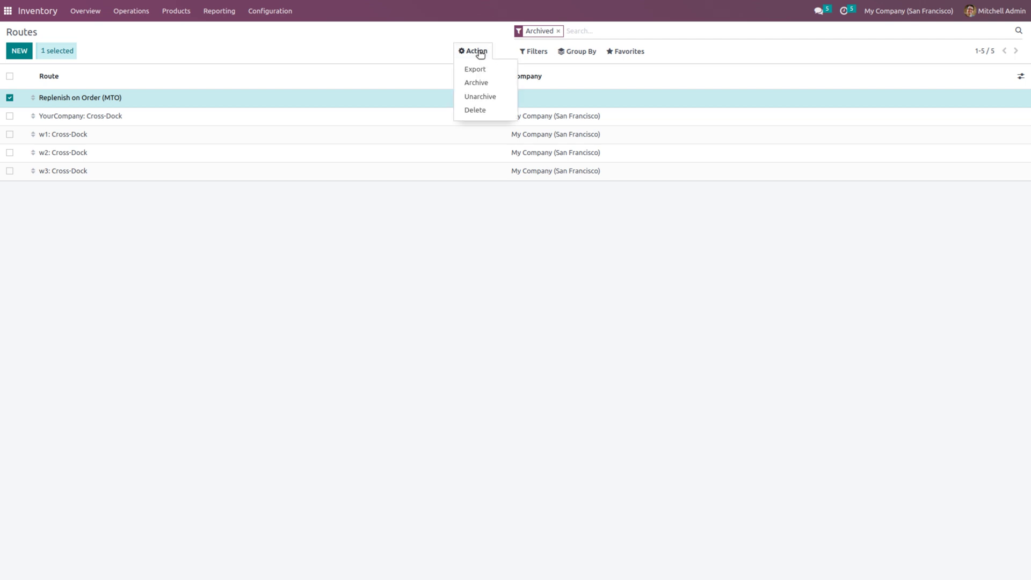
left_click(481, 97)
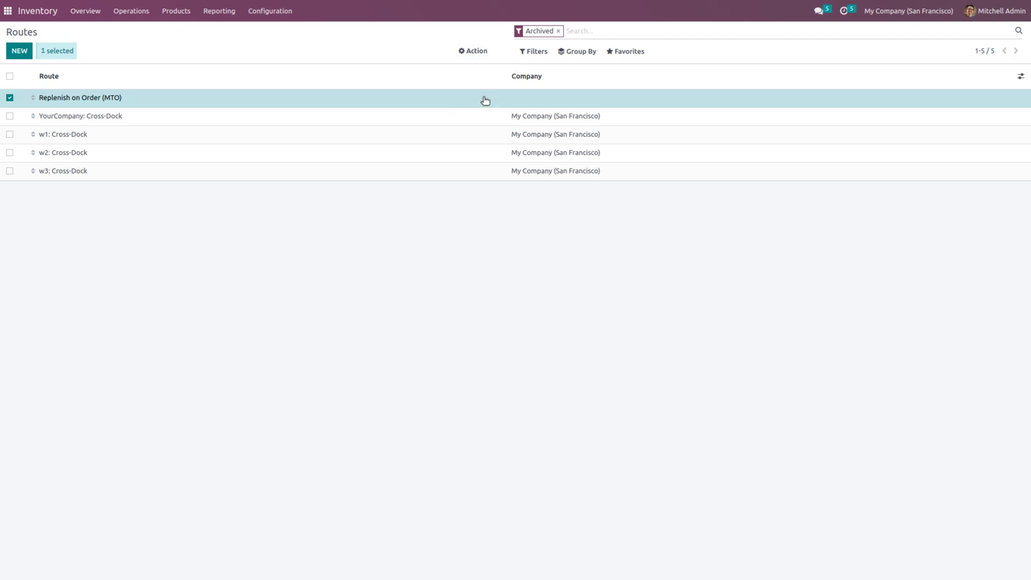
Step: Enable the Replenish on Order (MTO) route on the Mouse product and save the product
left_click(180, 11)
left_click(182, 32)
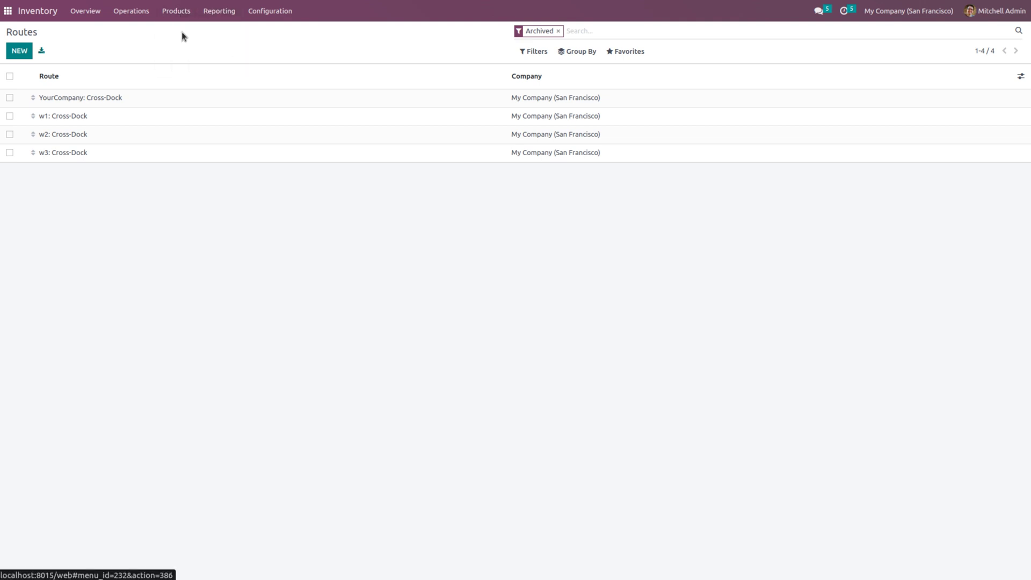
left_click(105, 99)
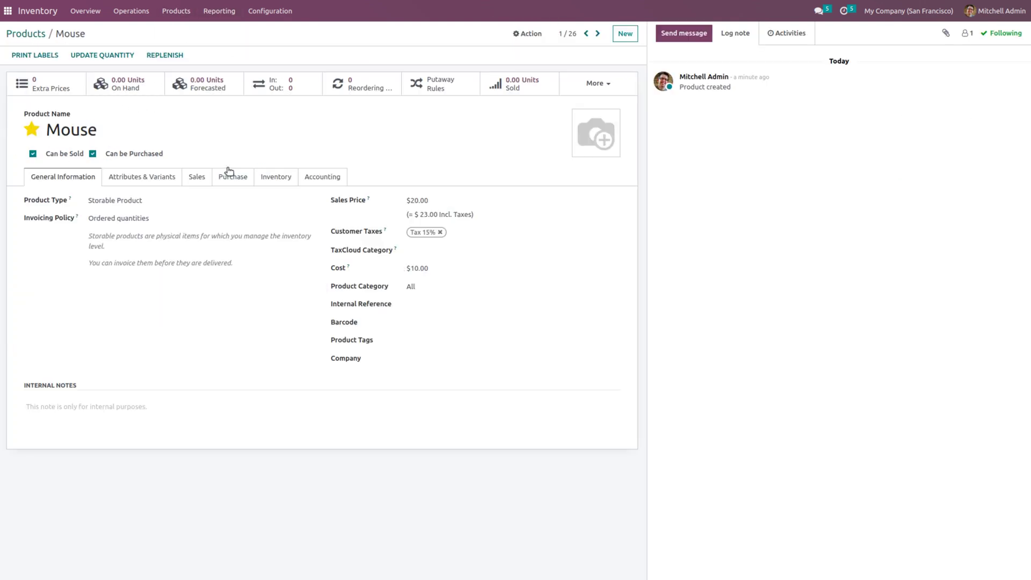
left_click(225, 183)
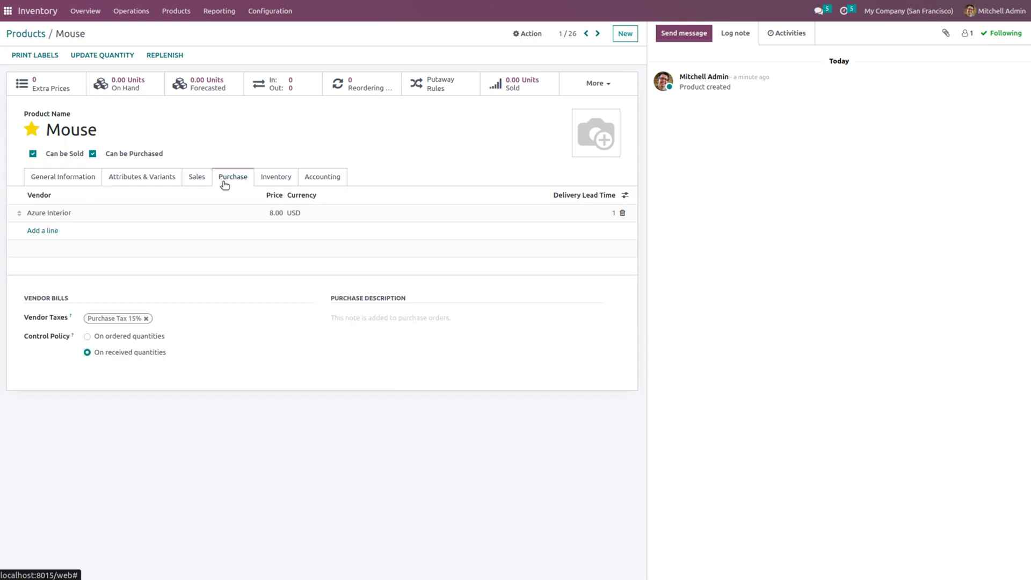
left_click(276, 187)
left_click(64, 252)
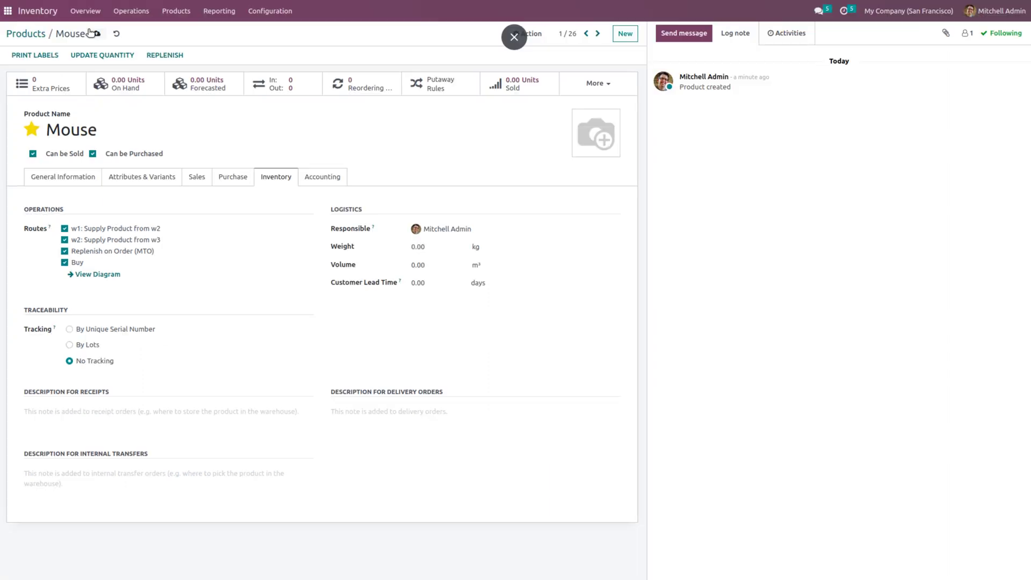
left_click(94, 36)
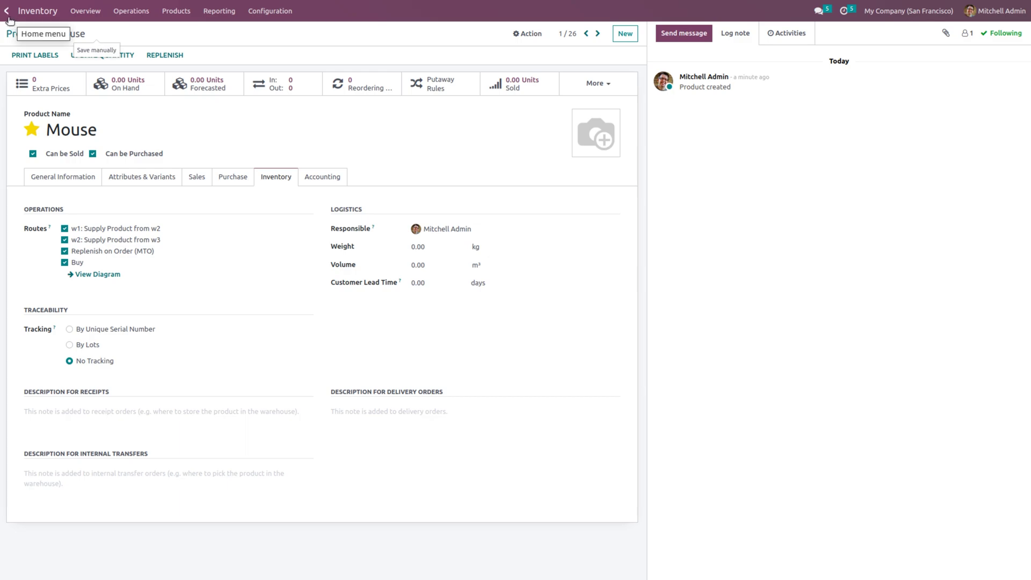
Step: Switch to the Sales app and create a quotation for customer Deco Addict with the Mouse product as an order line
left_click(8, 13)
type("sal")
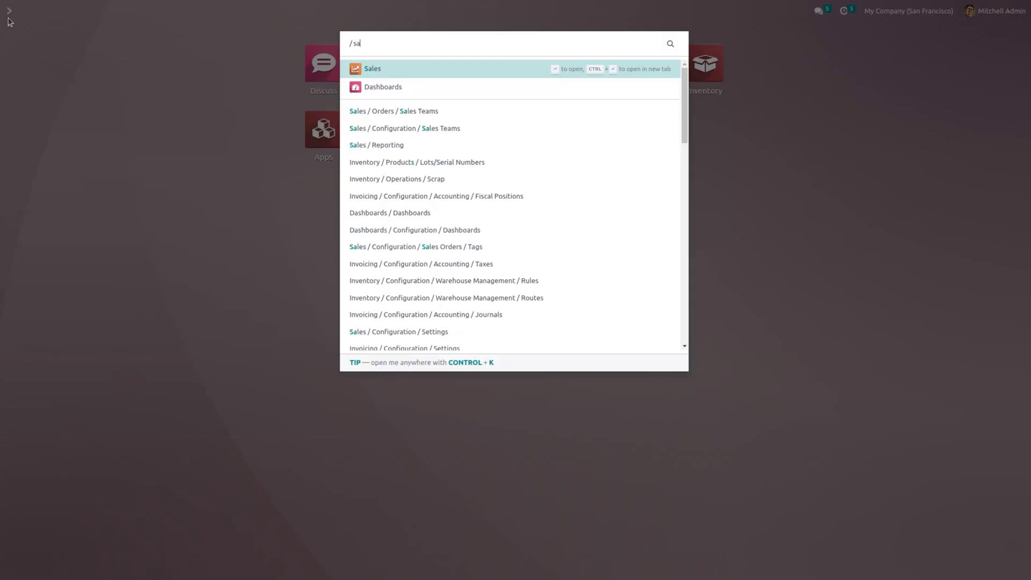
key("Return")
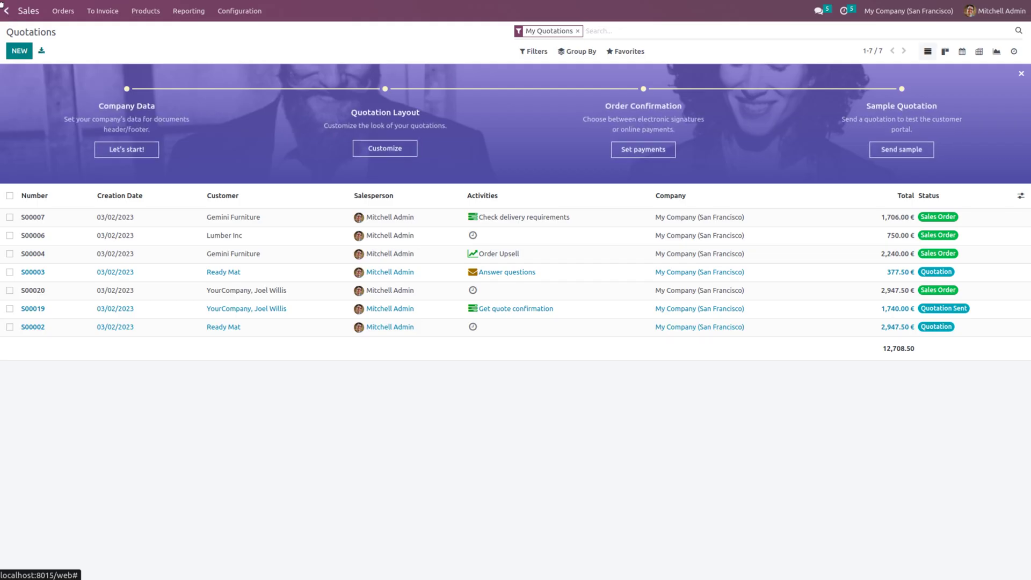
left_click(19, 52)
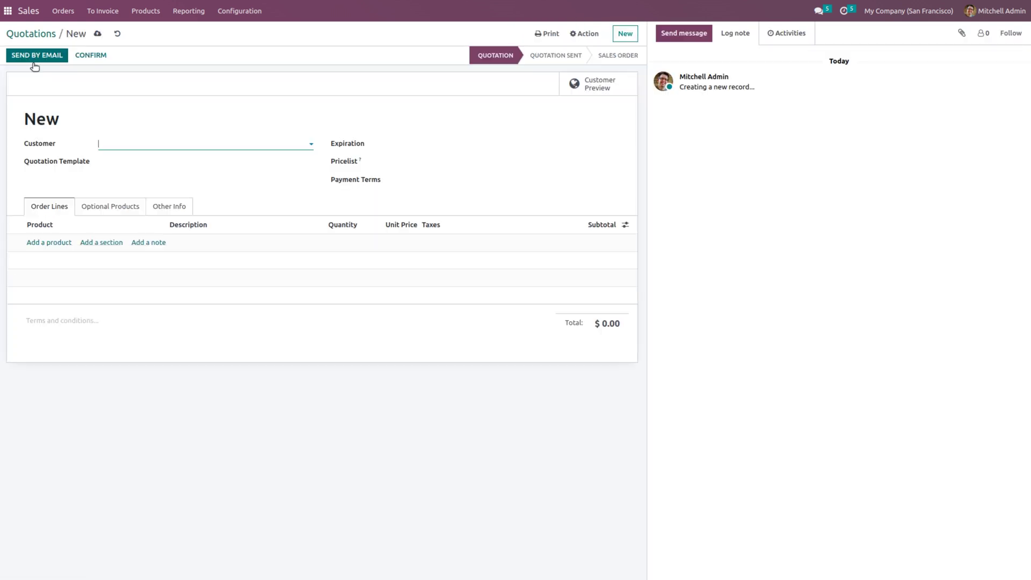
left_click(121, 138)
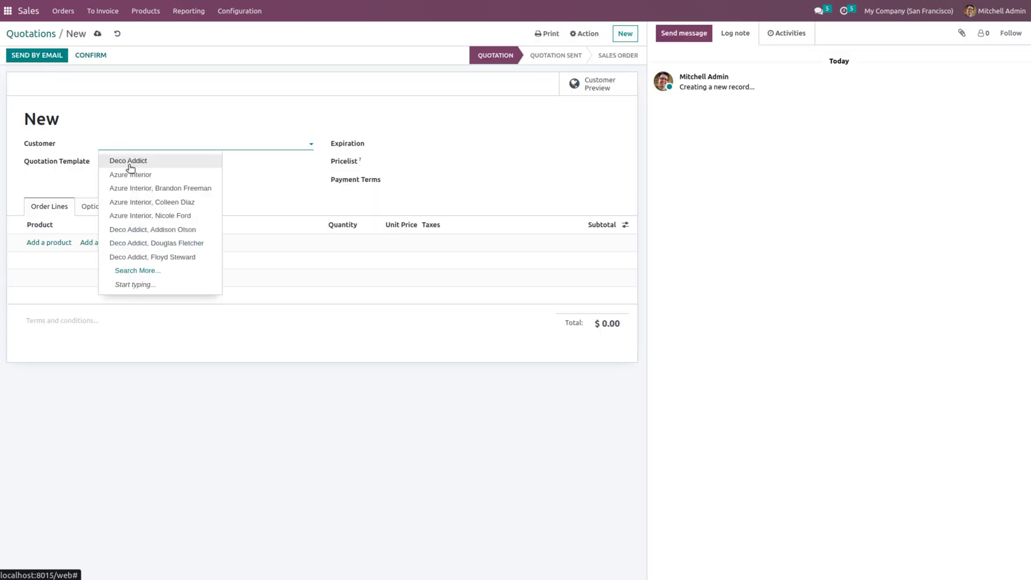
left_click(130, 161)
left_click(49, 256)
left_click(48, 257)
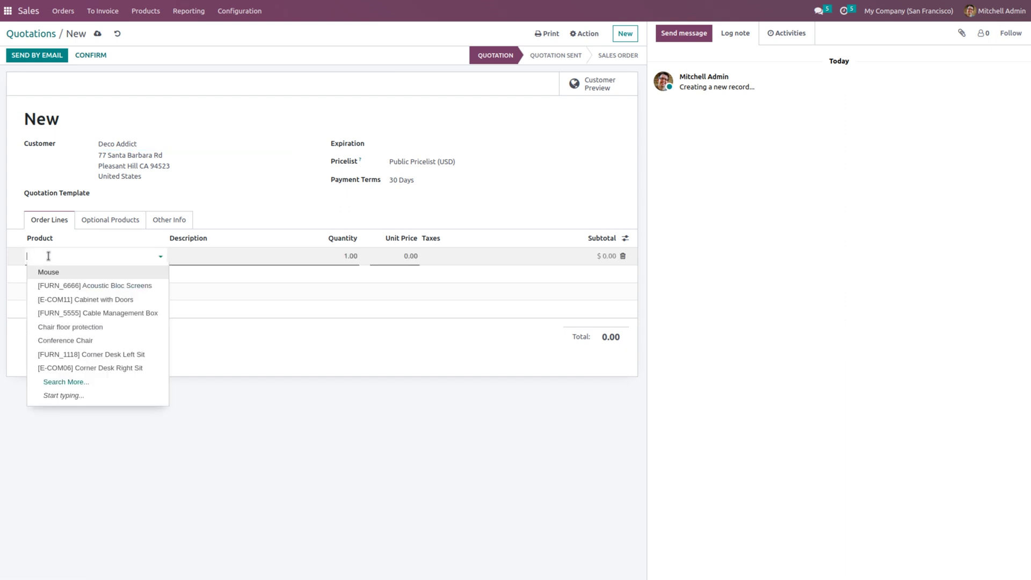
left_click(48, 273)
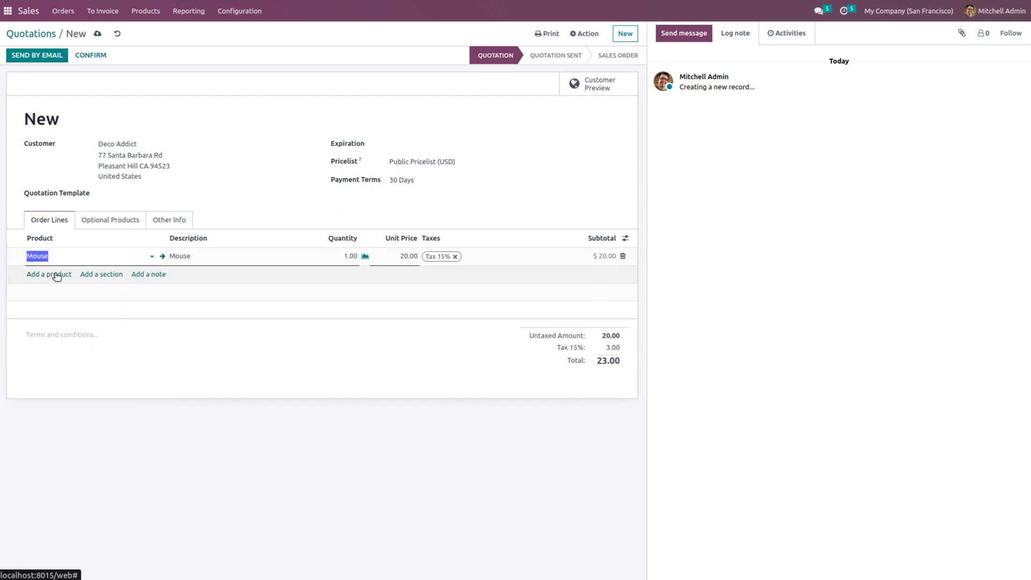
Step: Set the quotation's delivery warehouse to w1, then save and confirm the quotation
left_click(171, 220)
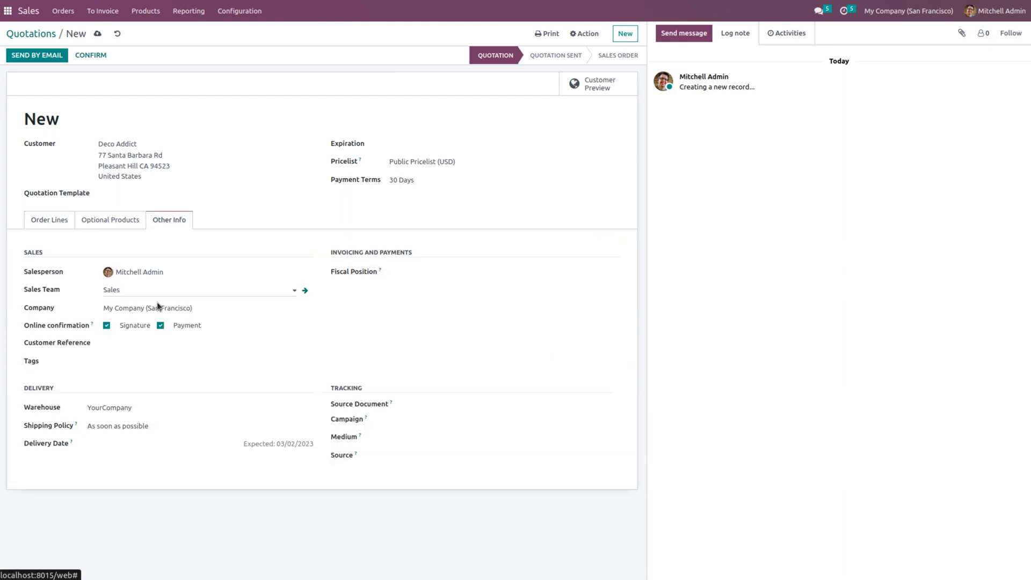
left_click(130, 411)
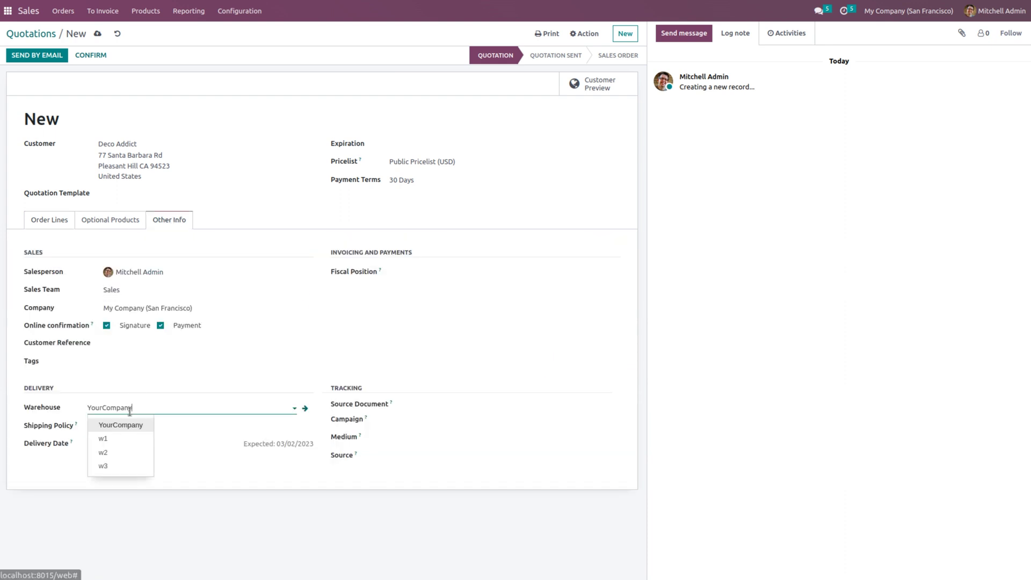
left_click(131, 439)
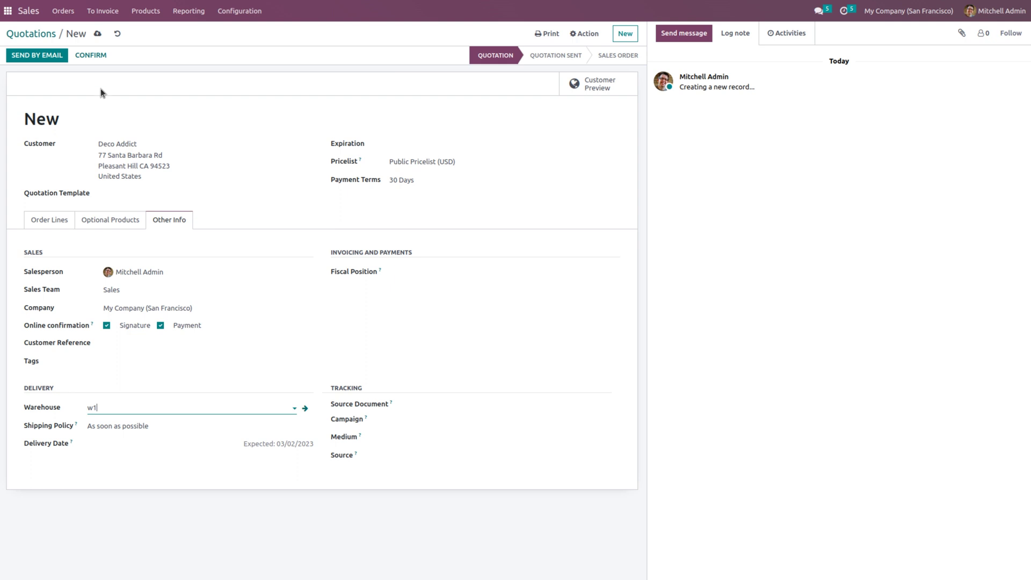
left_click(97, 35)
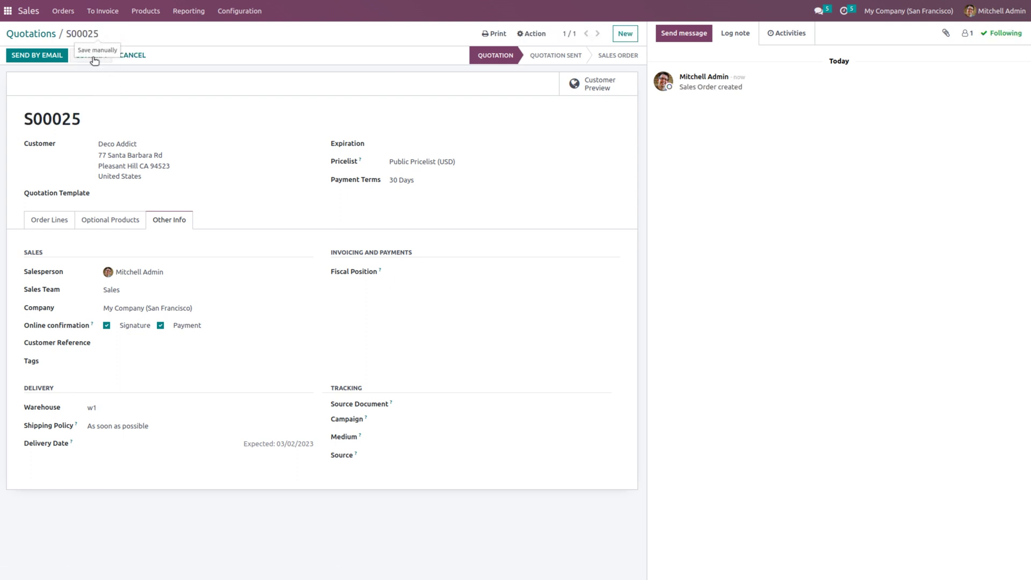
left_click(93, 57)
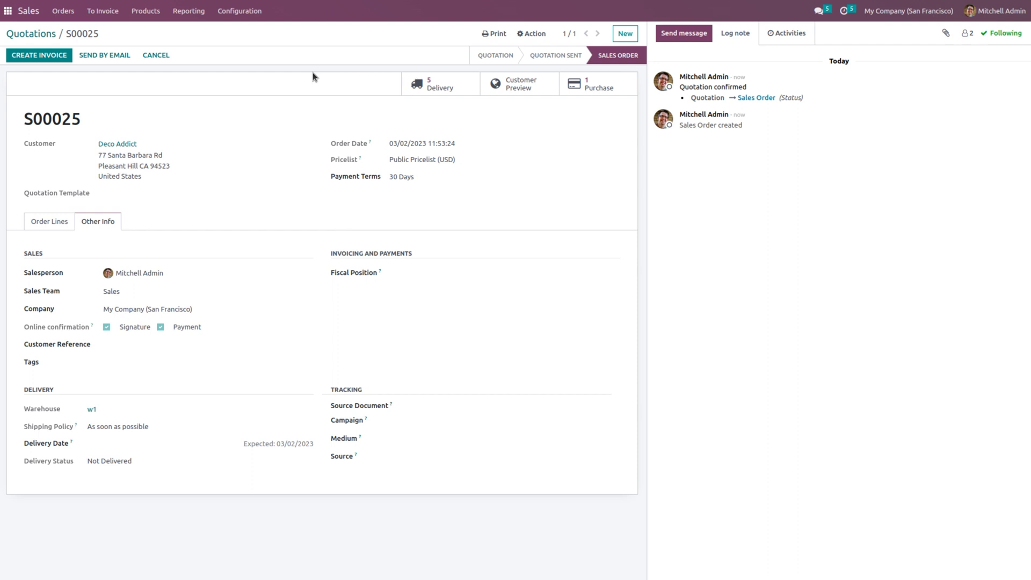
Step: Review the sales order's transfers and confirm its linked purchase order to Azure Interior
left_click(430, 82)
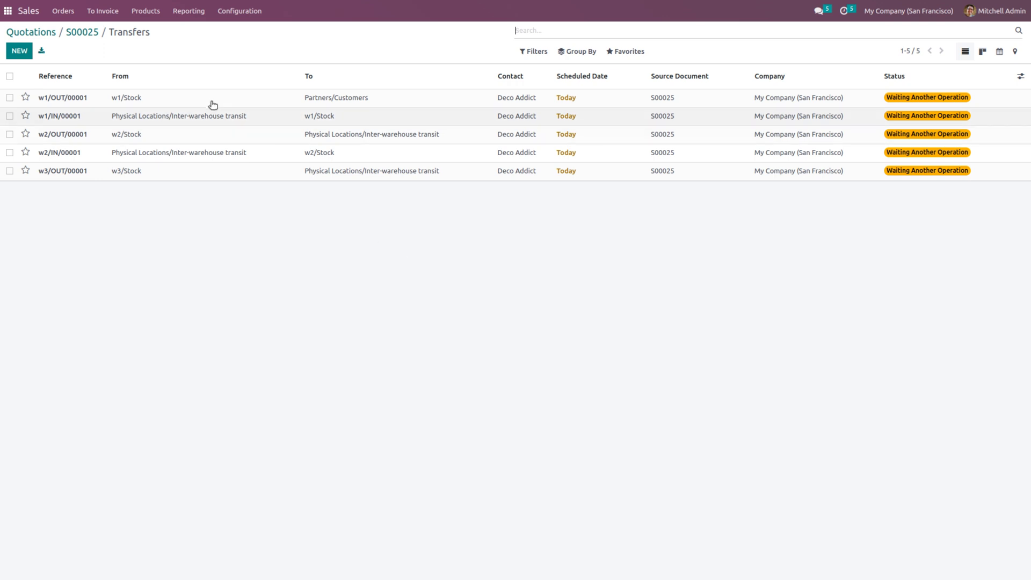
left_click(81, 35)
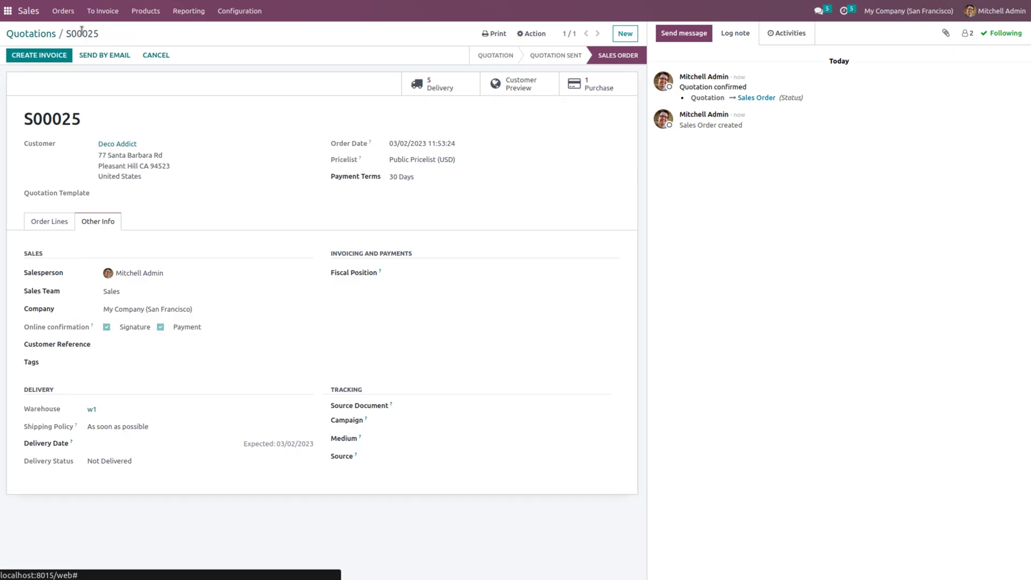
left_click(635, 91)
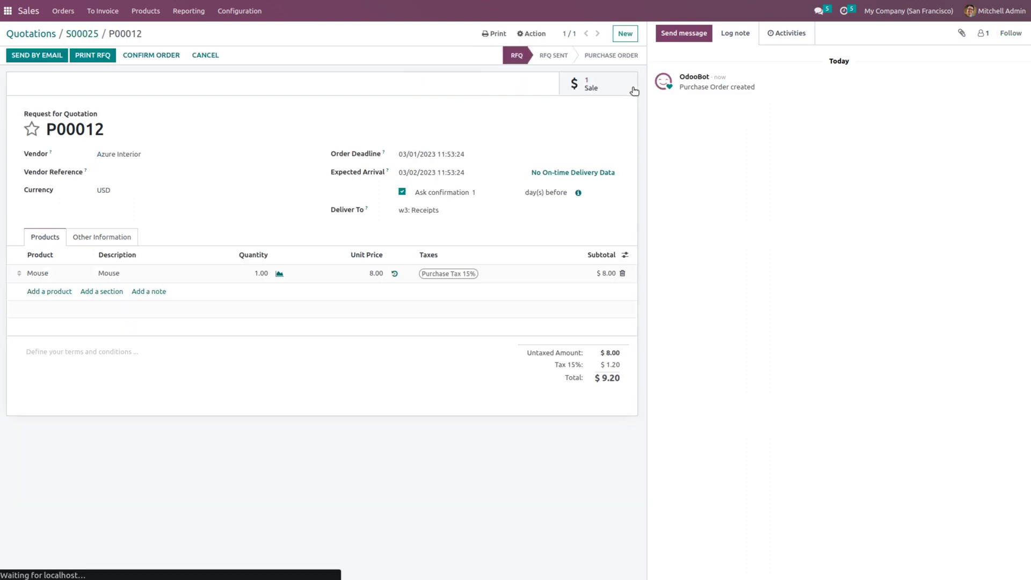
left_click(150, 59)
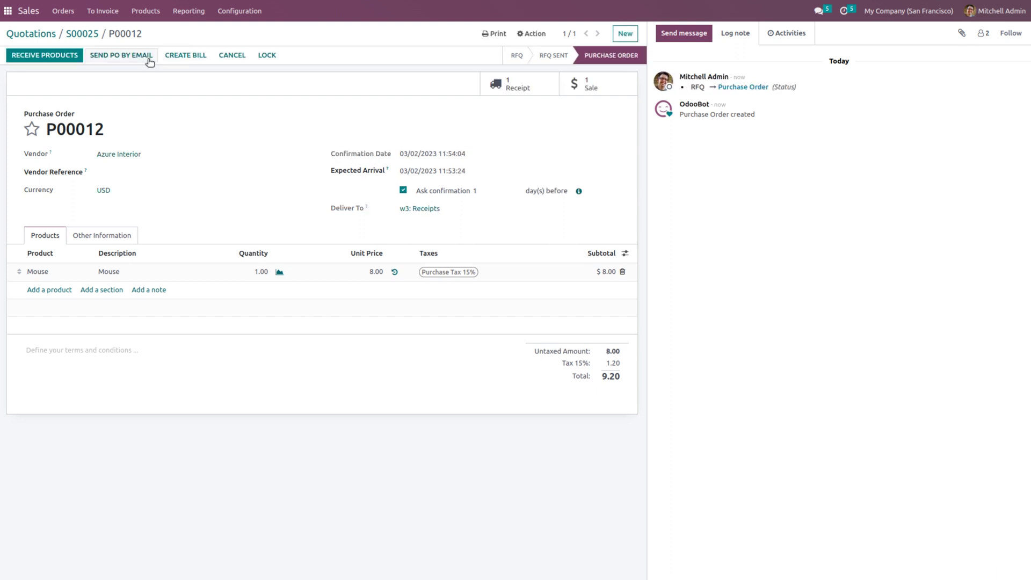
Step: Validate the receipt of the purchased Mouse into w3/Stock for all quantities and check the product's on-hand stock
left_click(66, 54)
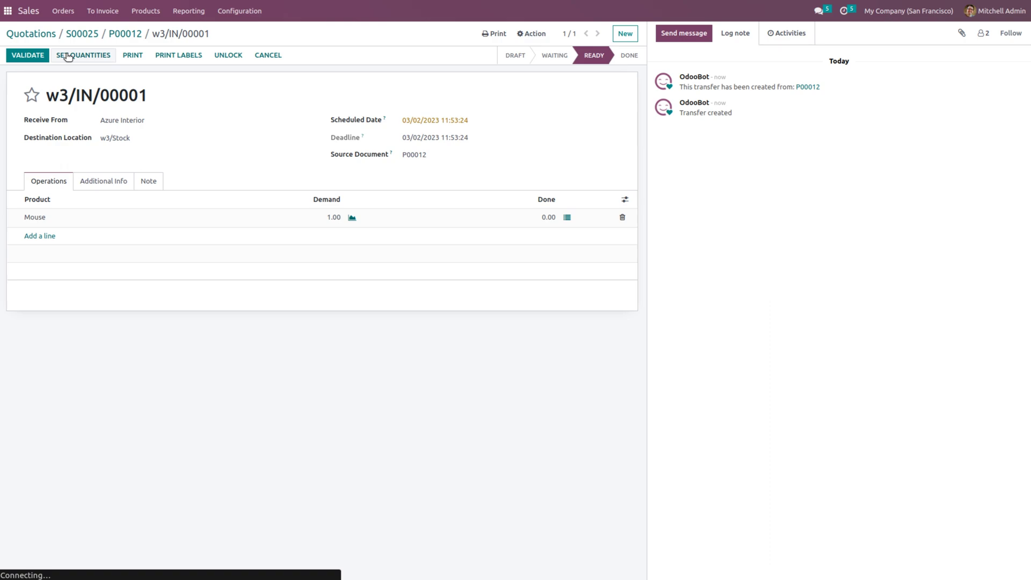
left_click(39, 61)
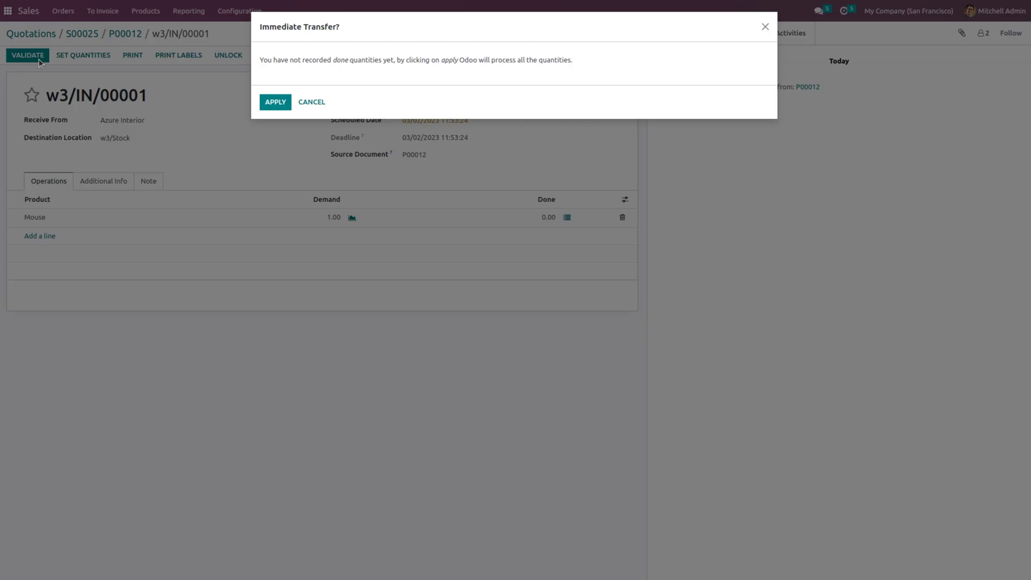
left_click(272, 107)
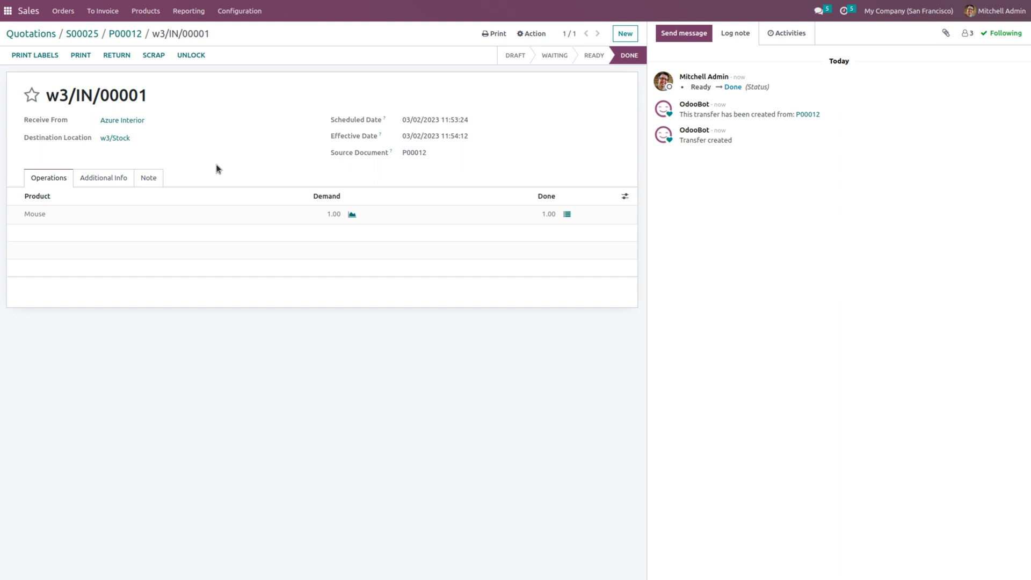
left_click(32, 214)
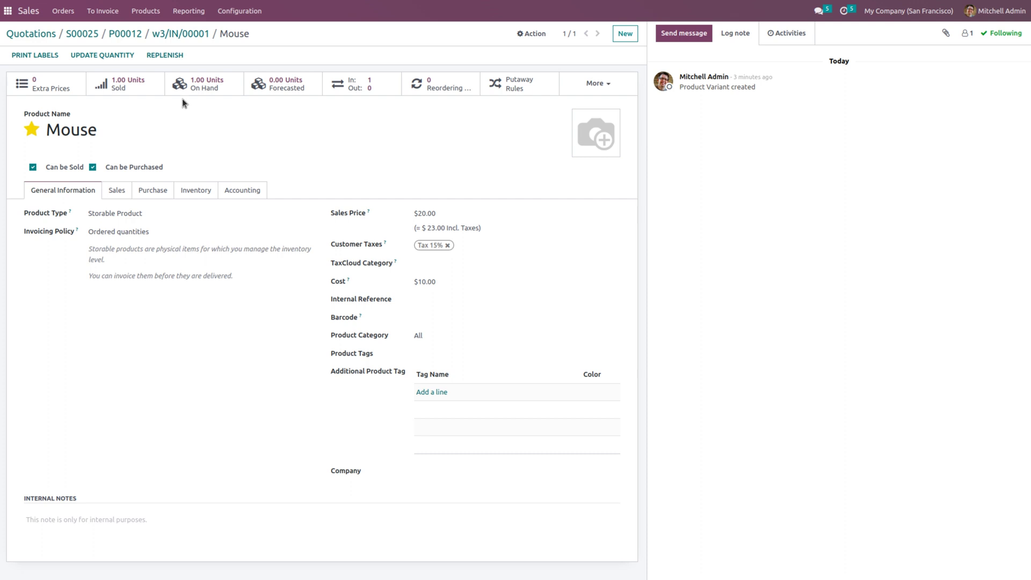
Step: Return to the sales order's transfers and validate the w3/Stock outgoing transfer for all quantities, confirming the SMS notification
left_click(82, 35)
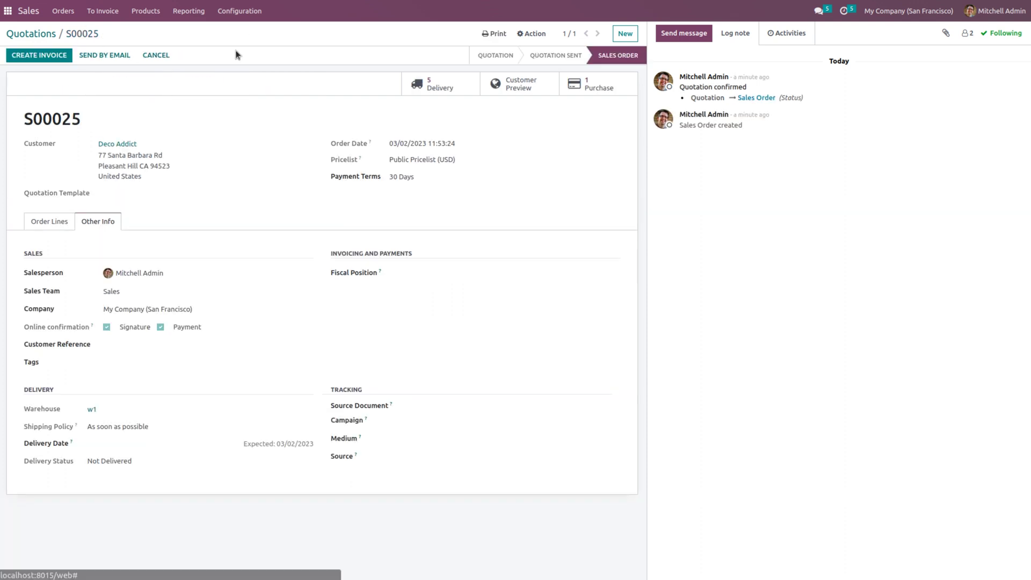
left_click(459, 86)
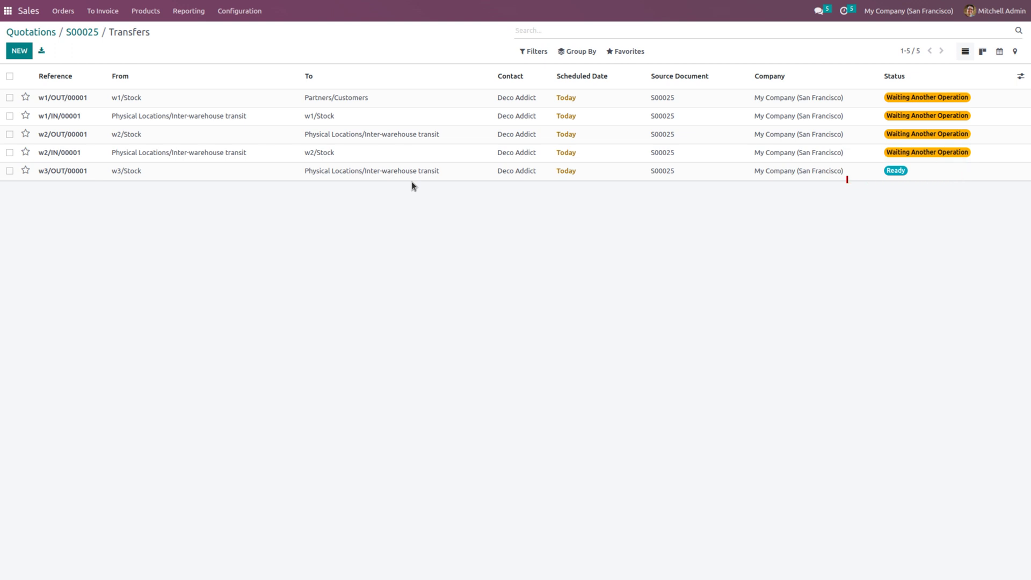
left_click(395, 175)
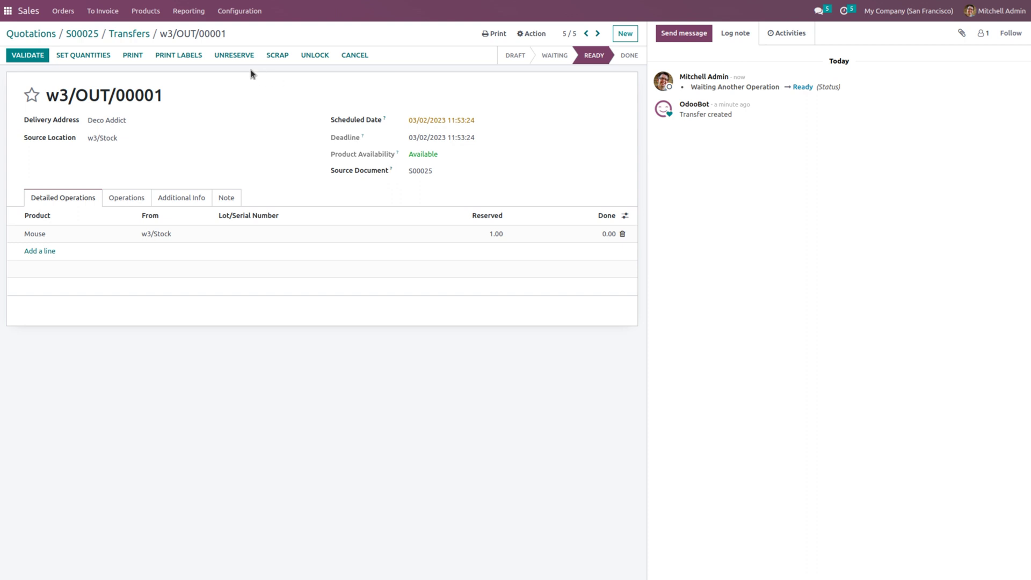
left_click(29, 56)
left_click(283, 102)
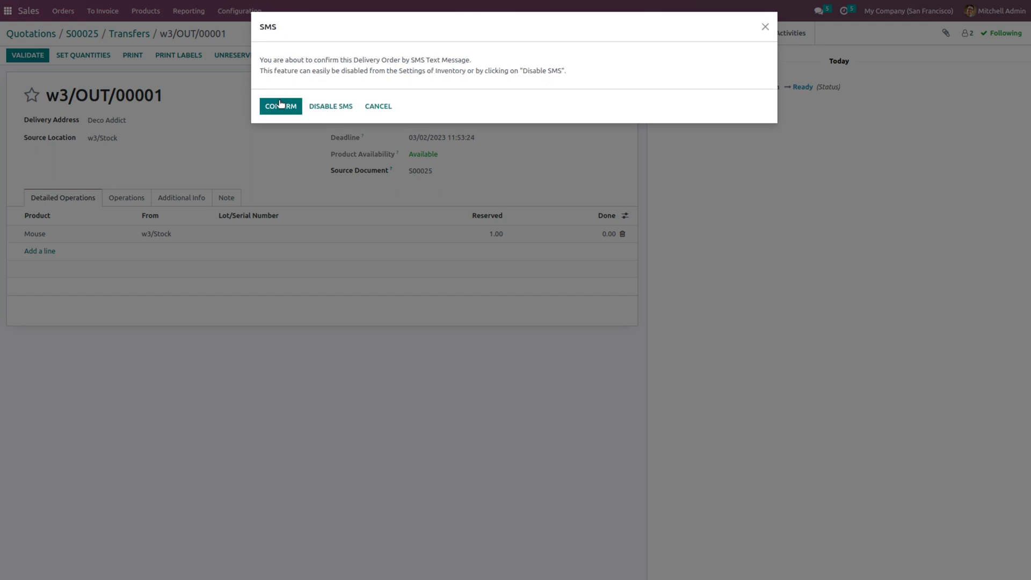
left_click(280, 105)
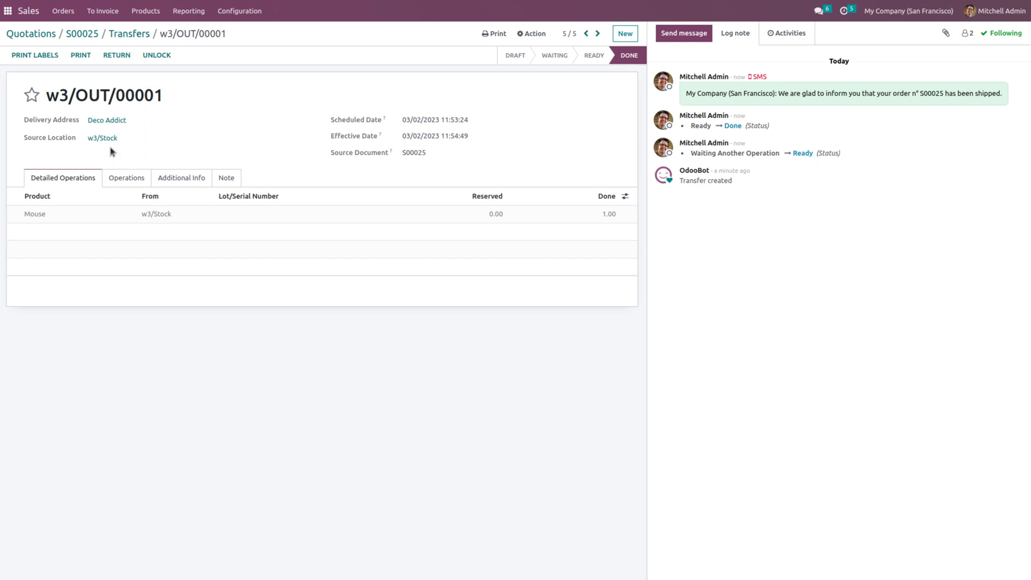
Step: Validate the incoming transfer from Inter-warehouse transit to w2/Stock for all quantities
left_click(120, 33)
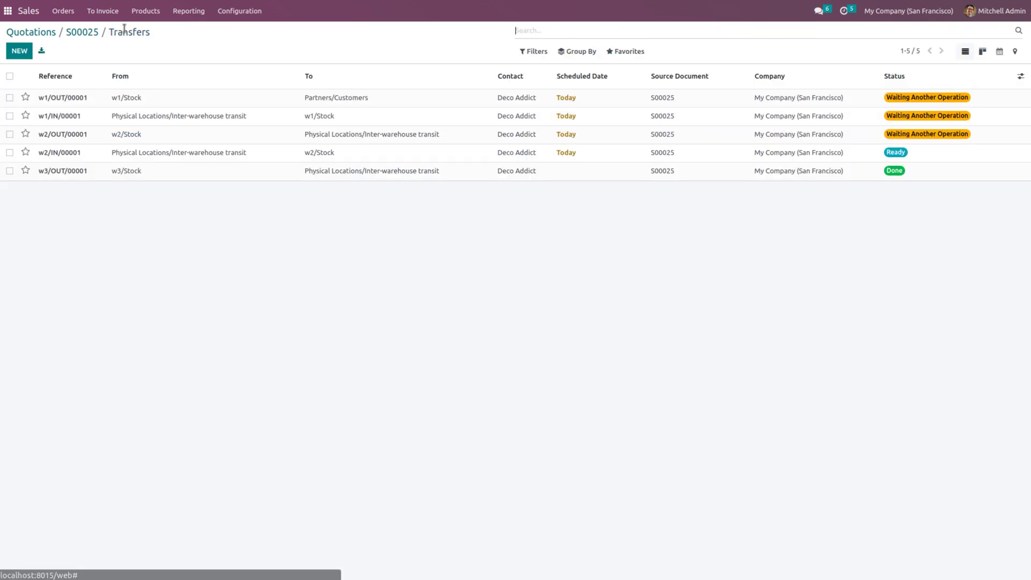
left_click(288, 152)
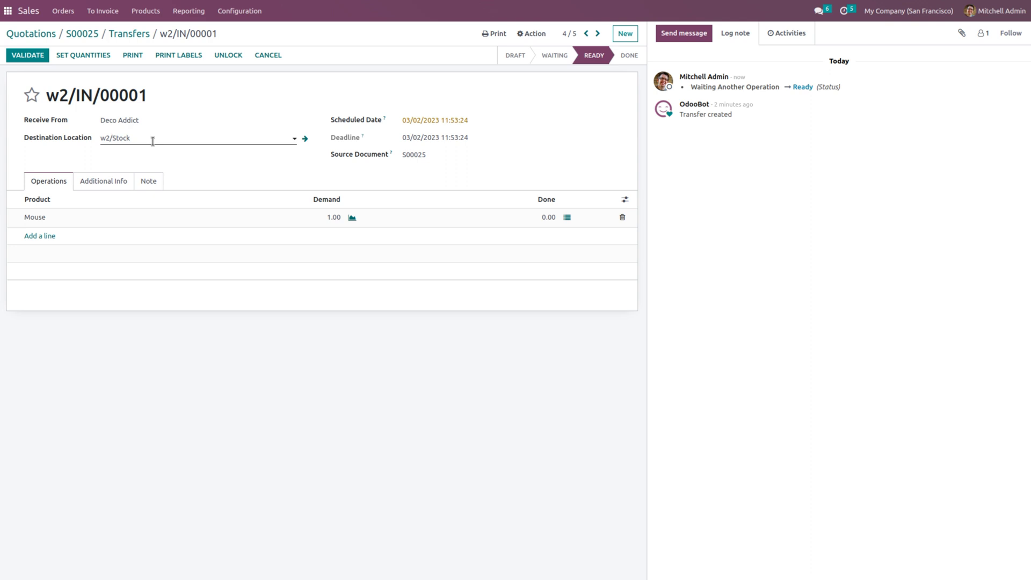
left_click(36, 57)
left_click(272, 103)
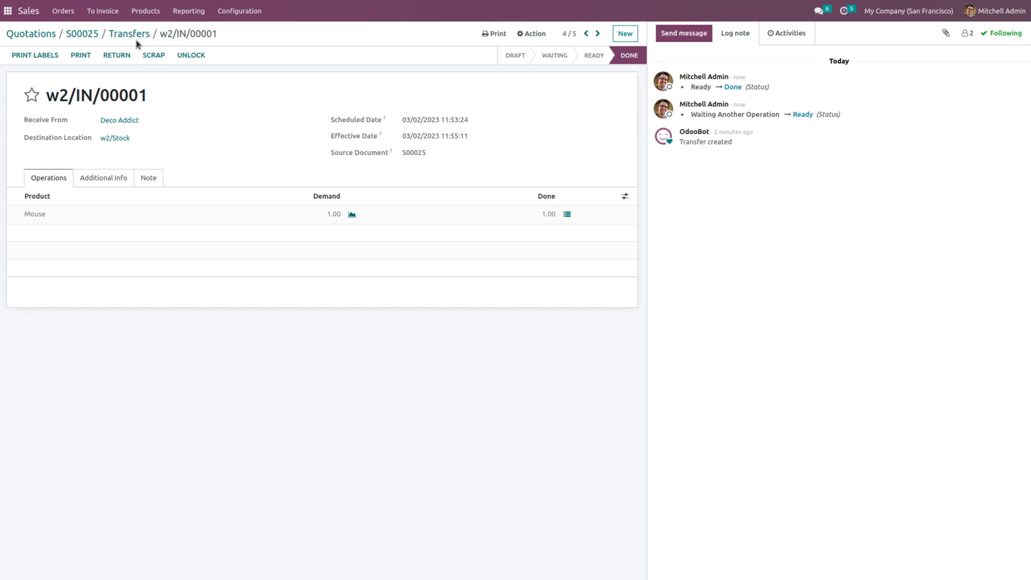
Step: Validate the sales order's outgoing transfer from w2/Stock to Inter-warehouse transit for all quantities
left_click(86, 34)
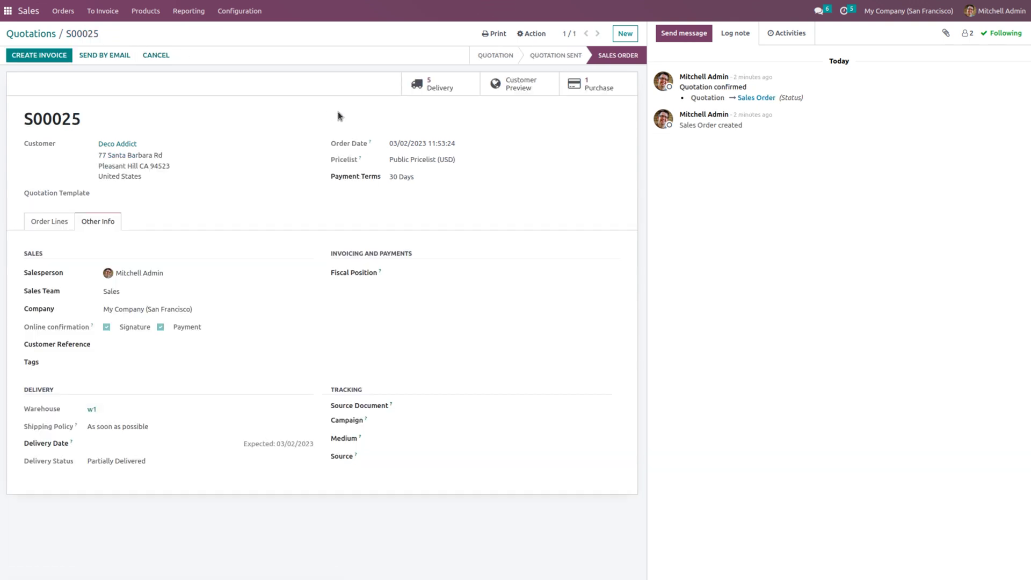
left_click(429, 89)
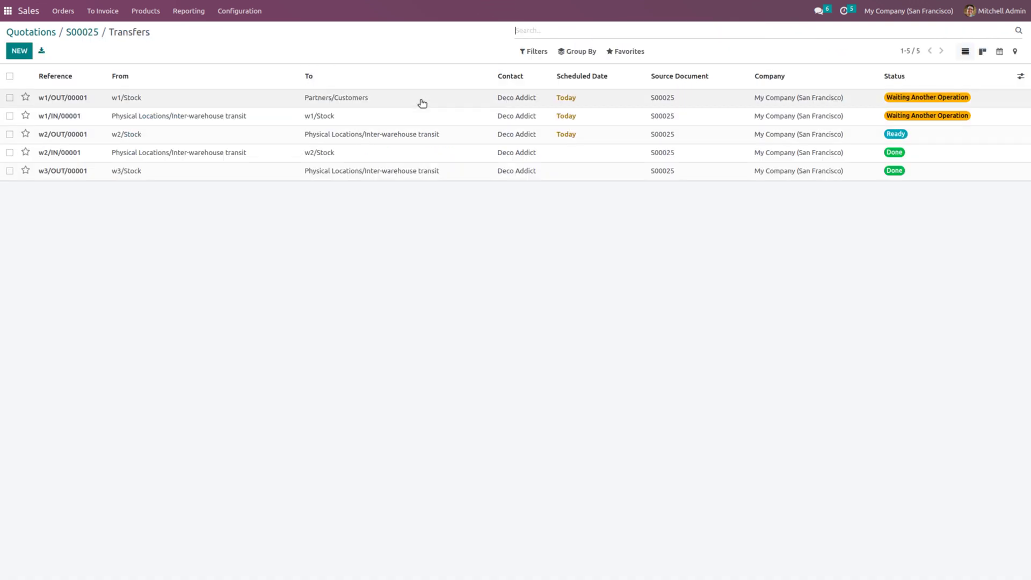
left_click(410, 140)
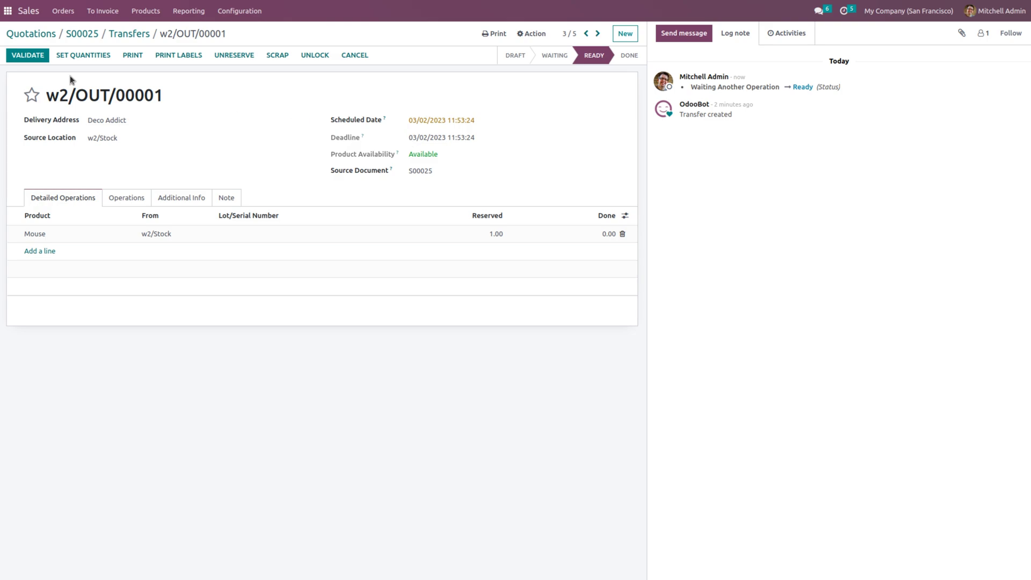
left_click(29, 56)
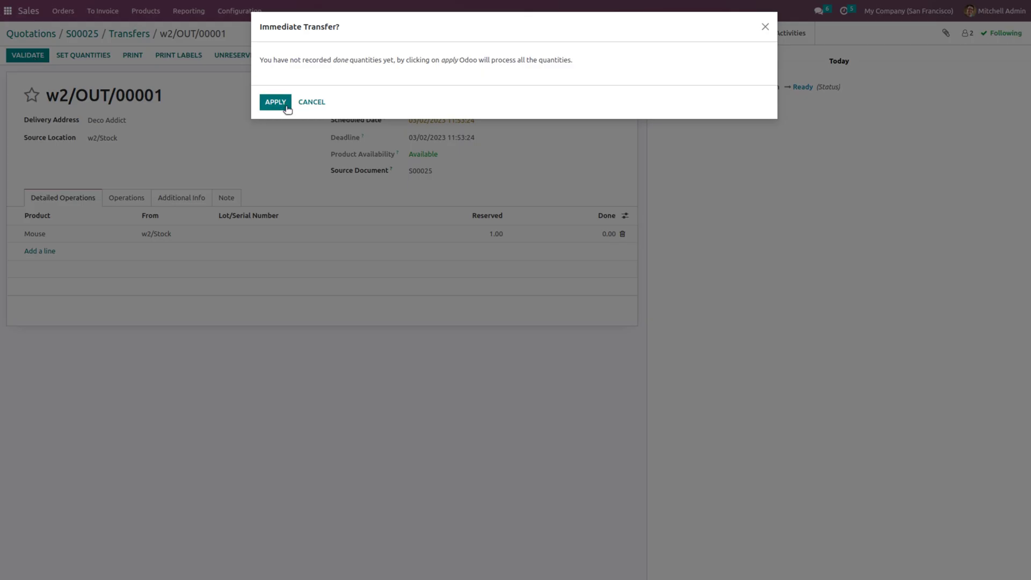
left_click(283, 106)
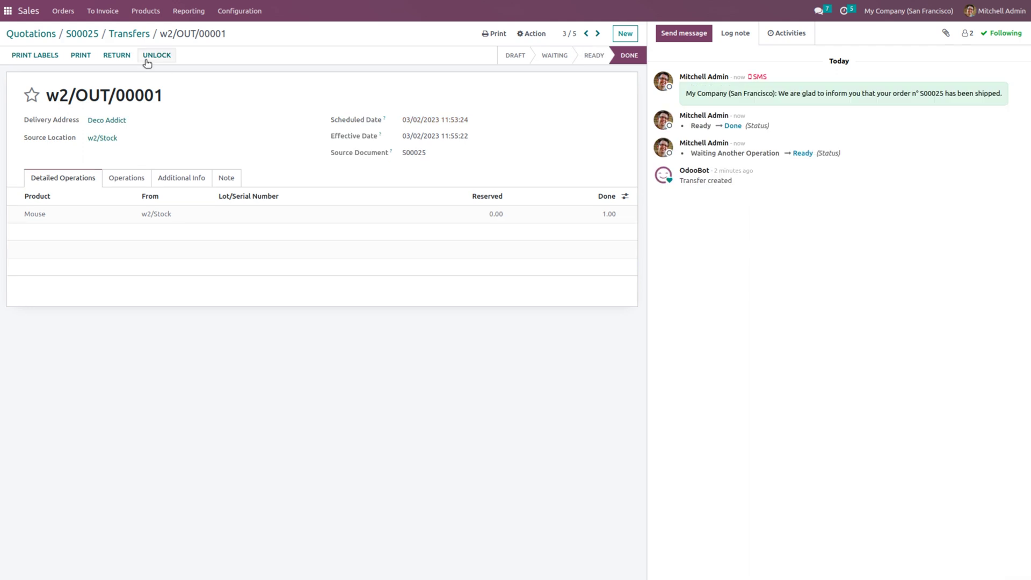
Step: Validate the sales order's incoming transfer from Inter-warehouse transit to w1/Stock for all quantities
left_click(83, 34)
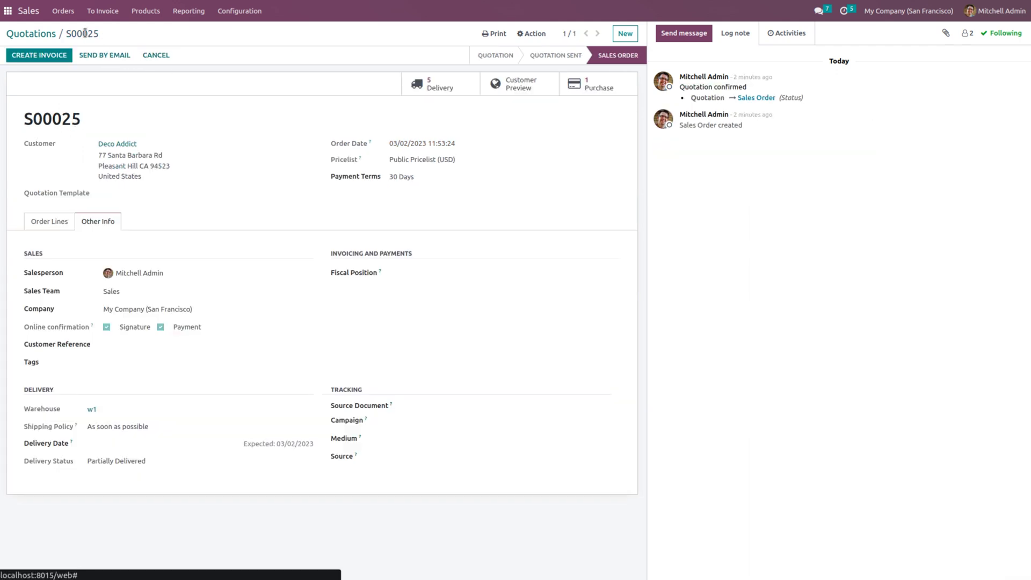
left_click(440, 89)
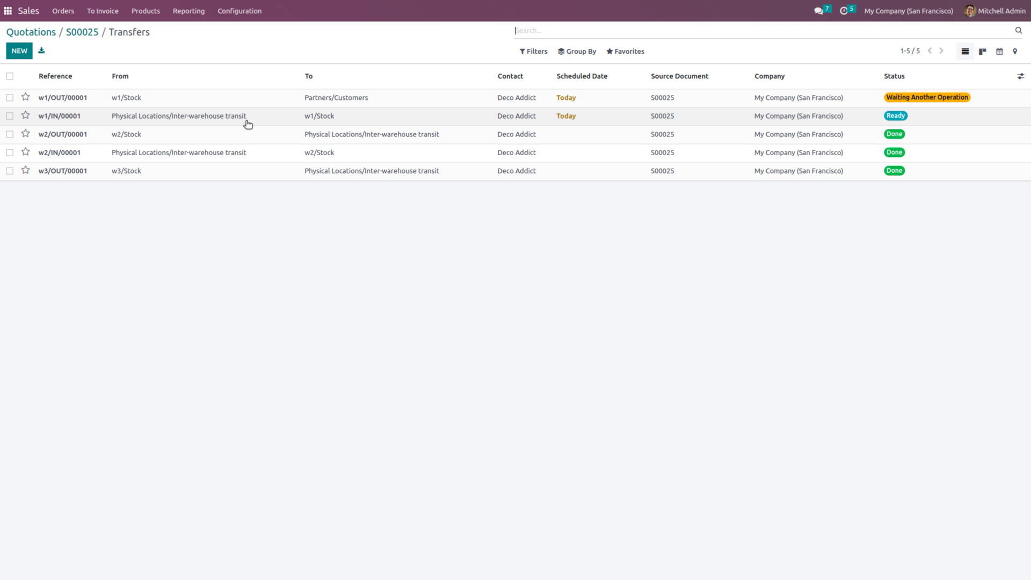
left_click(246, 121)
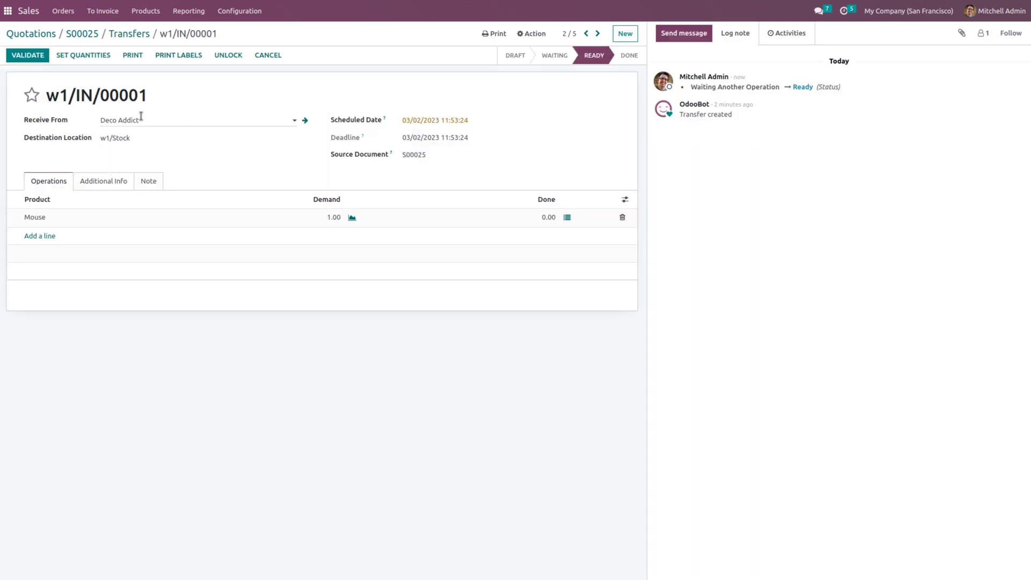
left_click(22, 58)
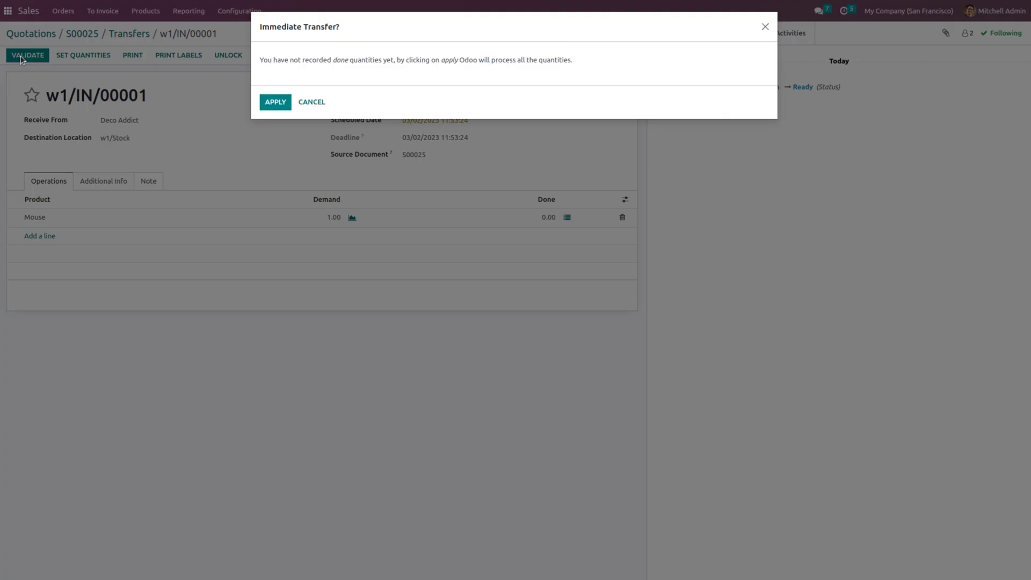
left_click(278, 108)
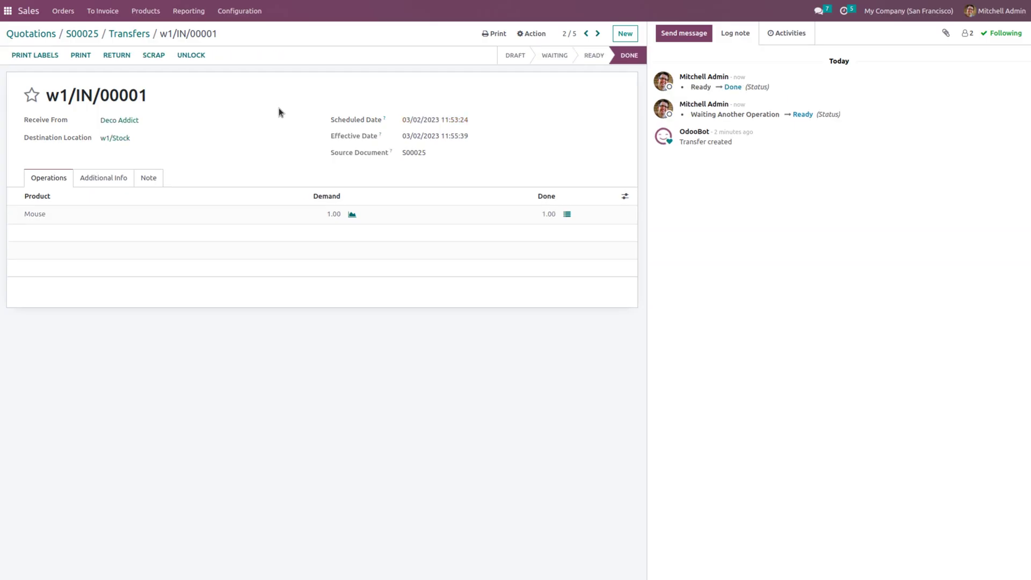
Step: Validate the sales order's final delivery from w1/Stock to Partners/Customers for all quantities
left_click(91, 34)
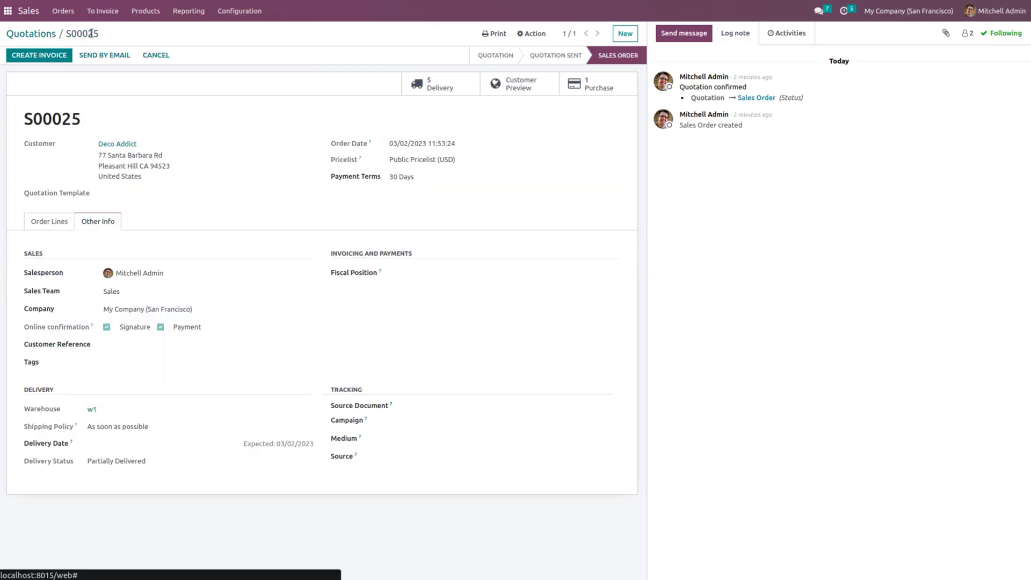
left_click(440, 82)
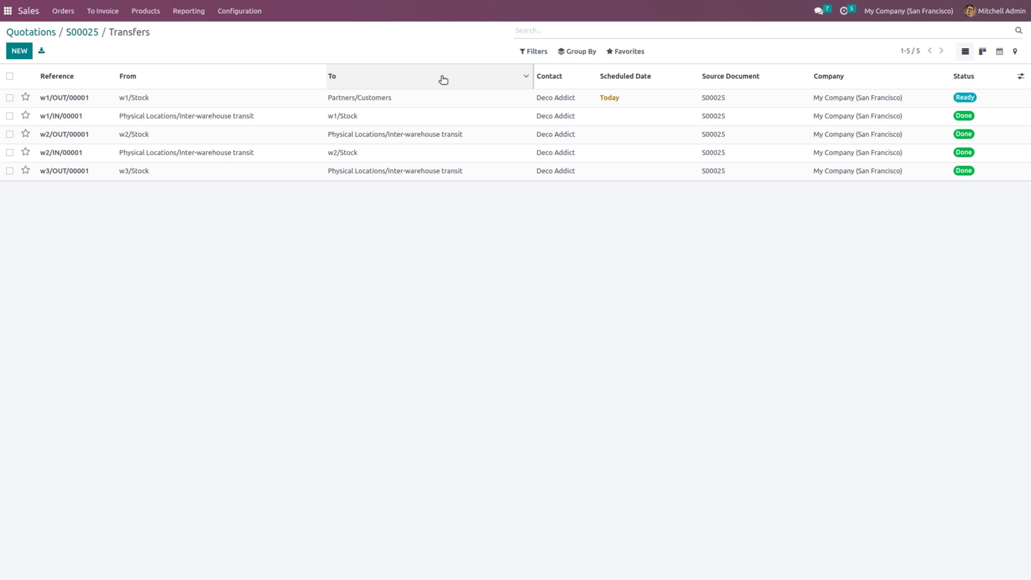
left_click(381, 100)
left_click(76, 55)
left_click(28, 56)
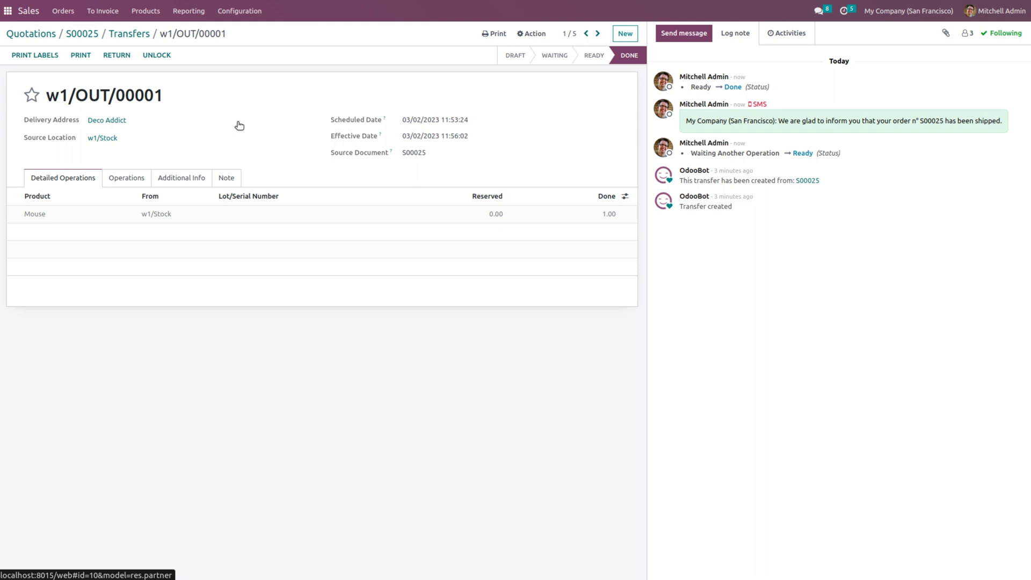
Step: Create a regular invoice from the Deco Addict sales order
left_click(88, 32)
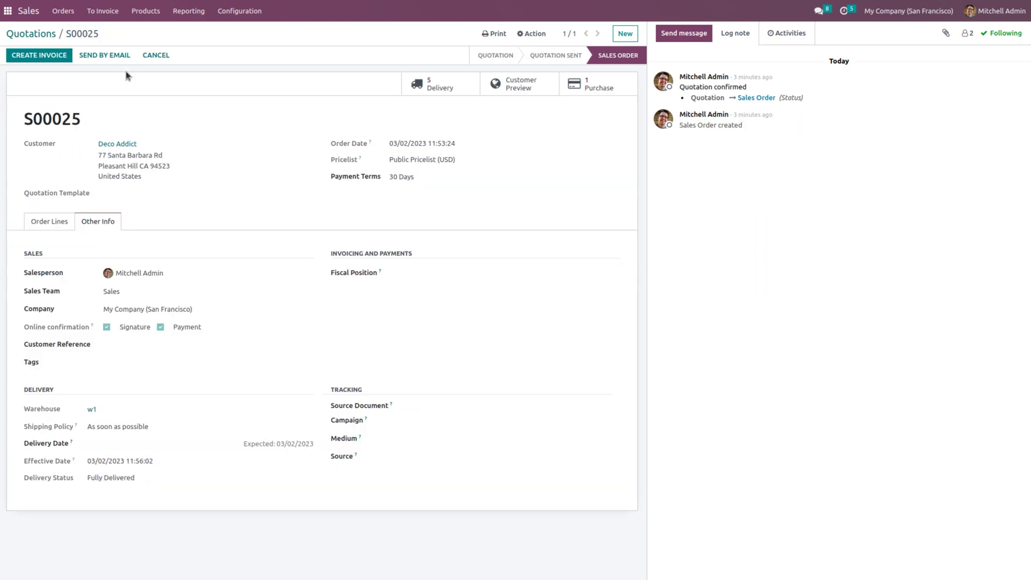
left_click(65, 56)
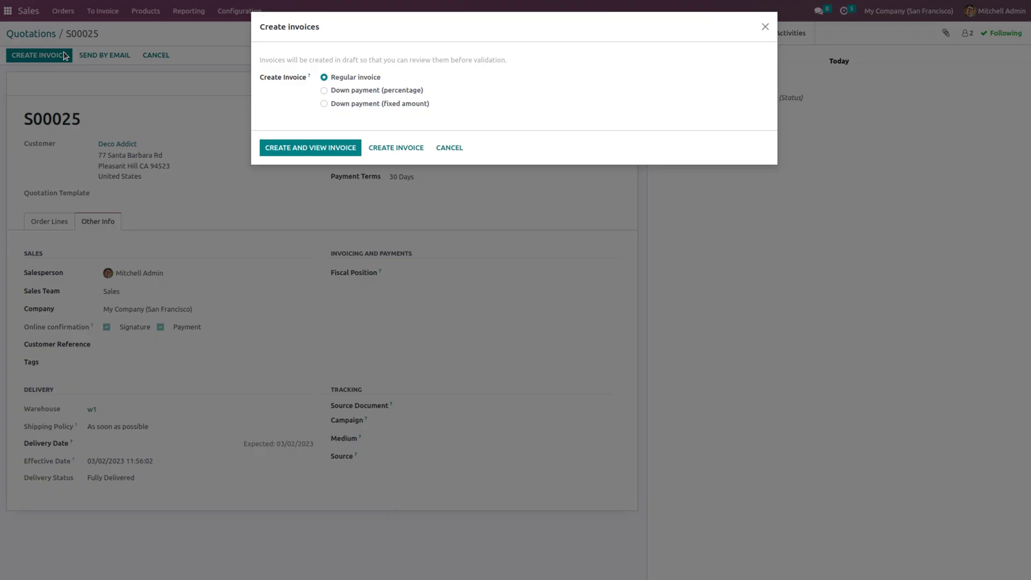
left_click(401, 150)
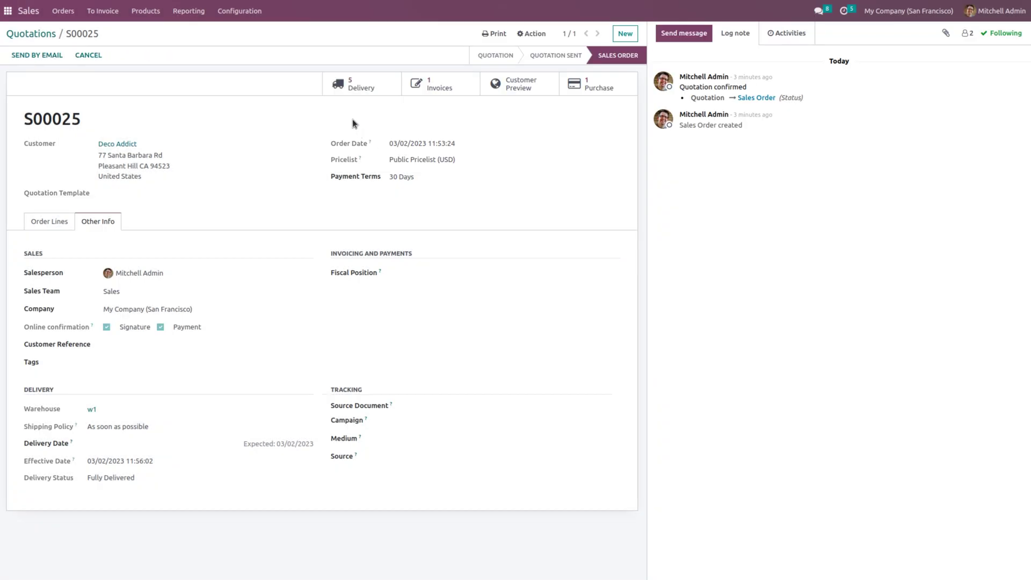
Step: Confirm the Deco Addict customer invoice and register its payment
left_click(444, 85)
left_click(30, 55)
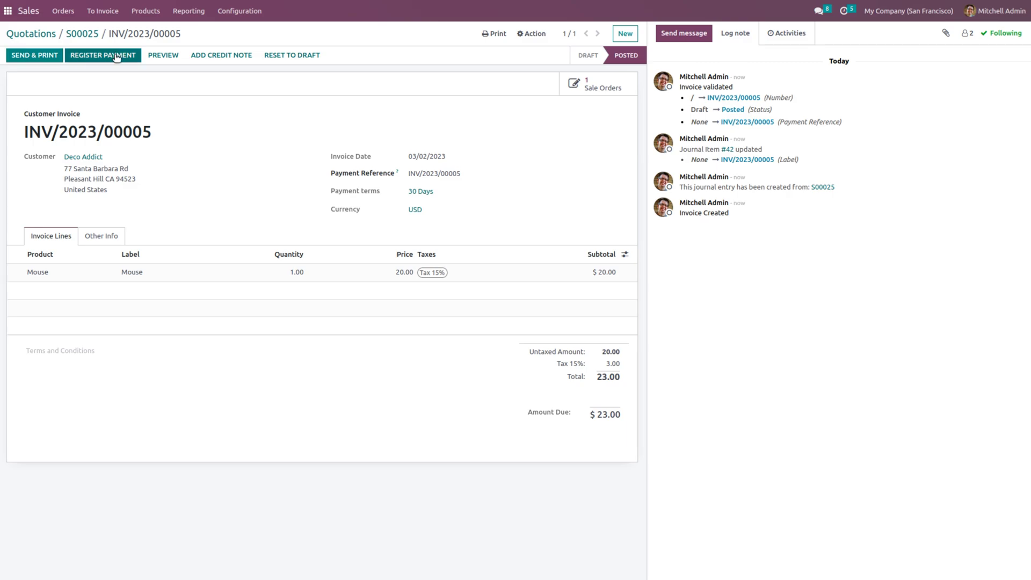
left_click(116, 57)
left_click(273, 138)
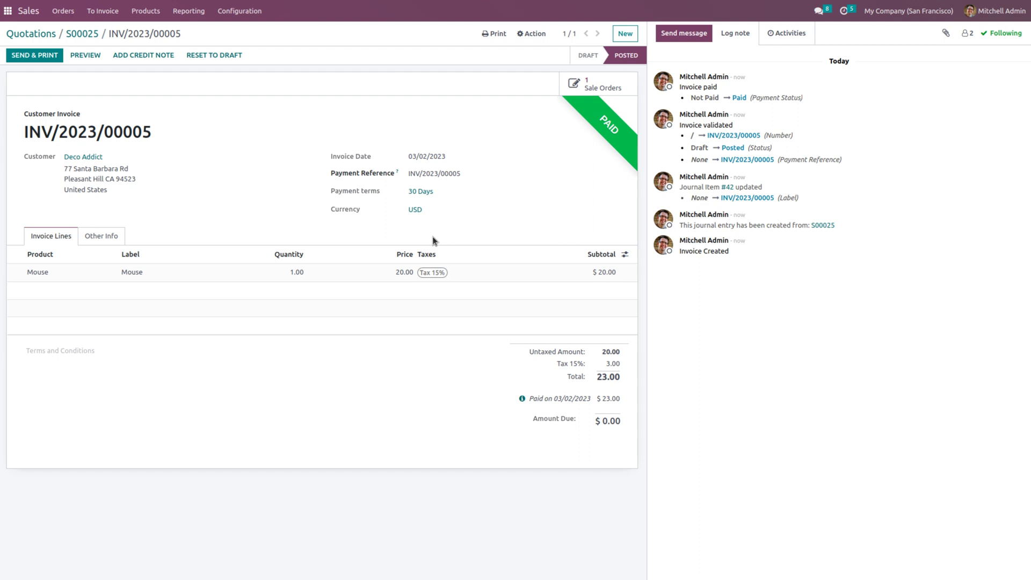
Step: Open the Mouse product from the product list and add a new line to its quantity update
left_click(52, 36)
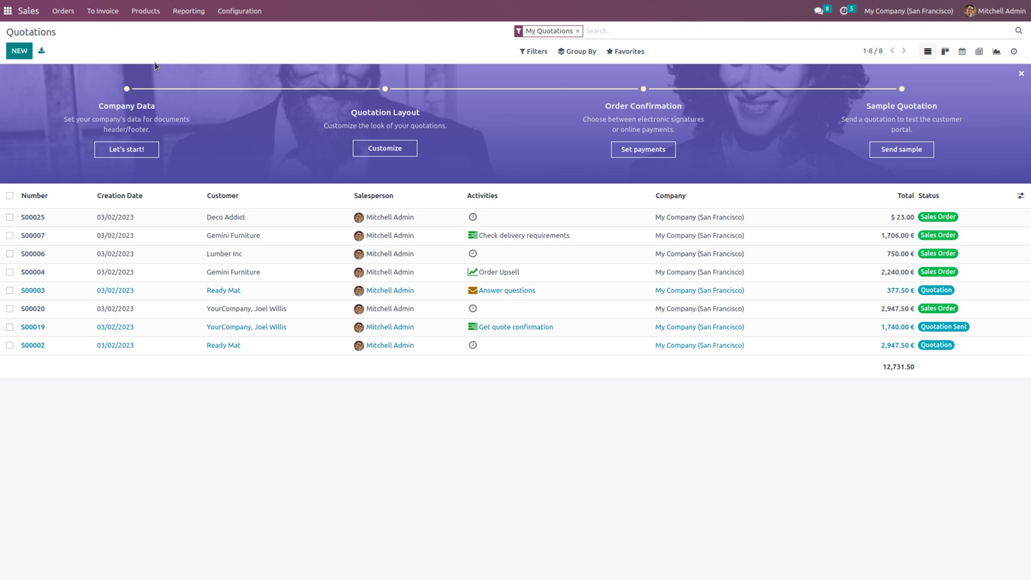
left_click(146, 11)
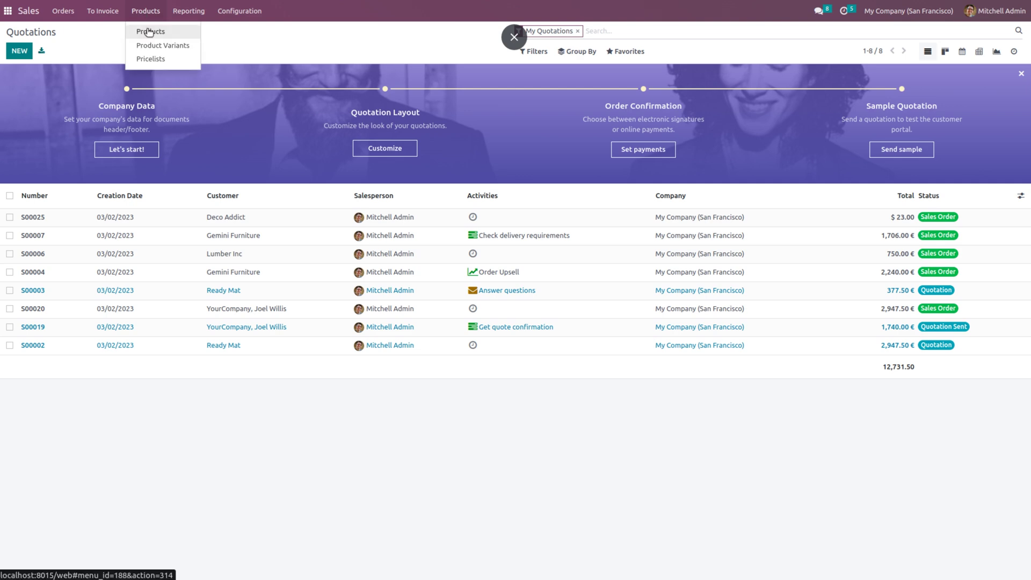
left_click(147, 29)
left_click(67, 95)
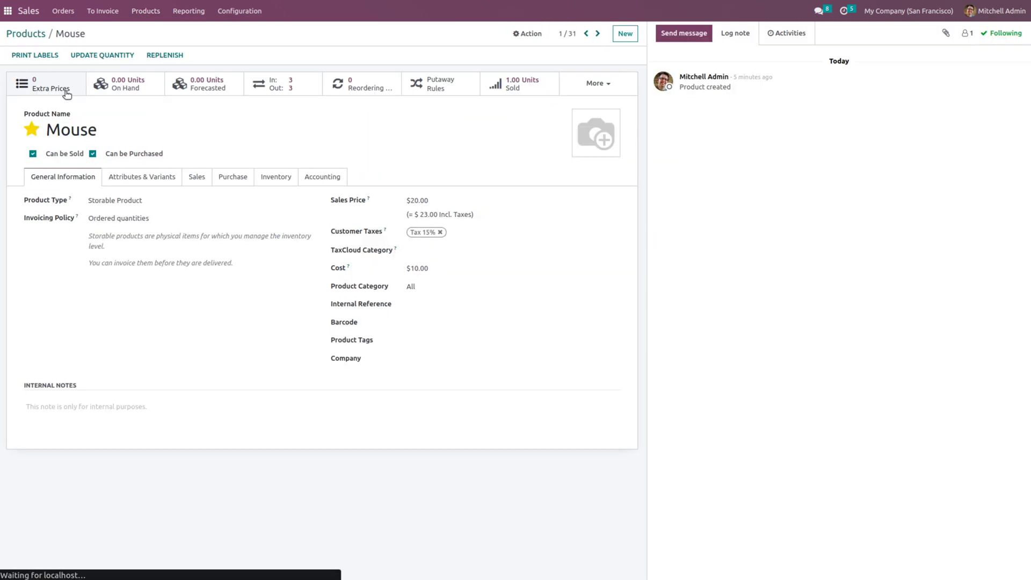
left_click(114, 58)
left_click(21, 51)
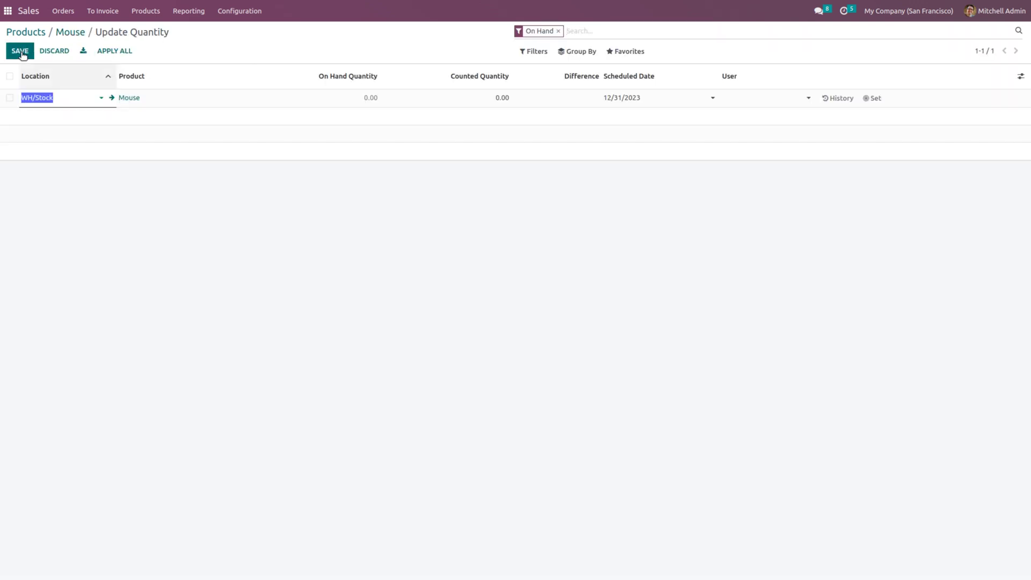
Step: Set the new Mouse inventory line's location to w2/Stock with a counted quantity of 3
left_click(85, 100)
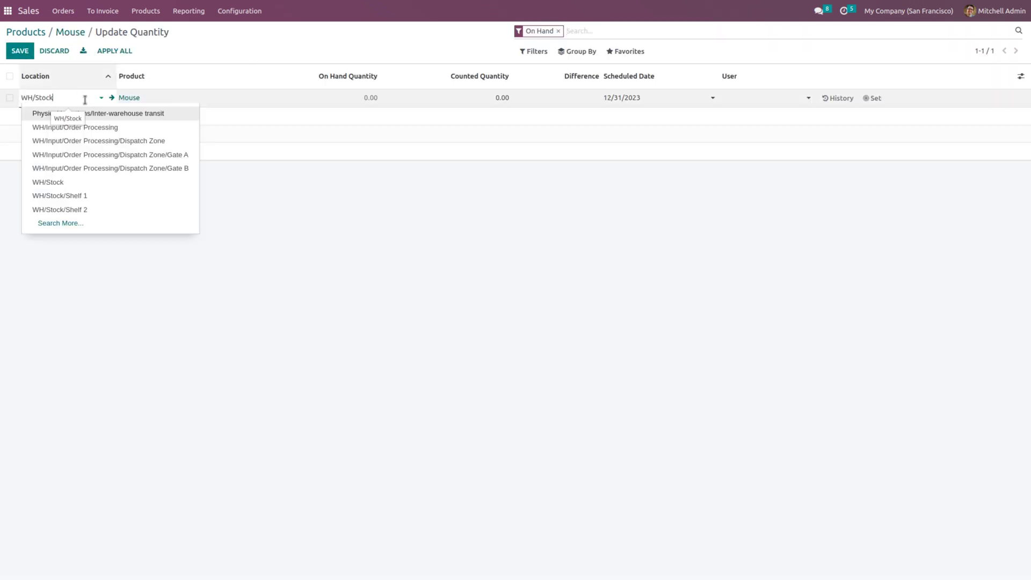
left_click(66, 224)
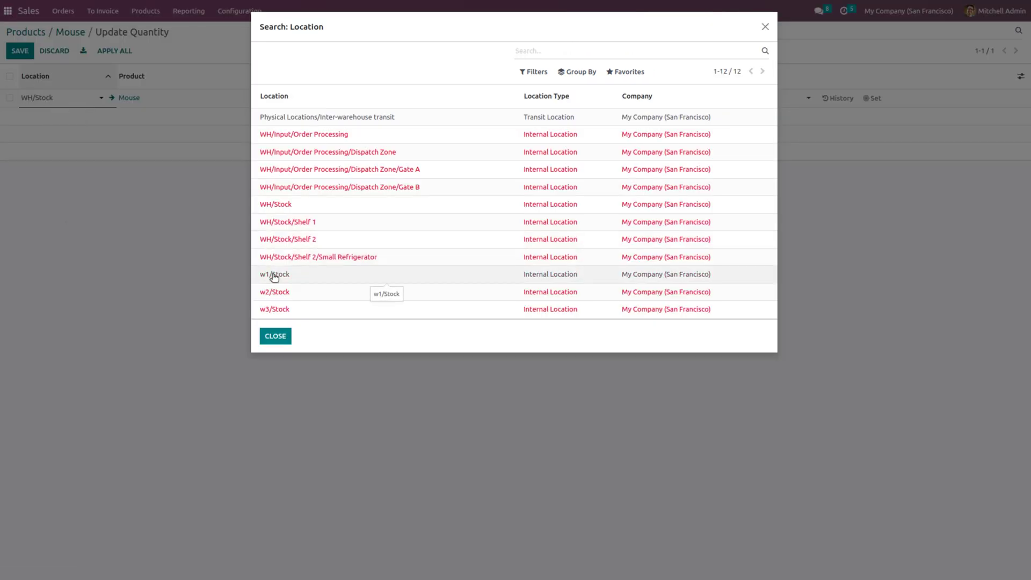
left_click(273, 294)
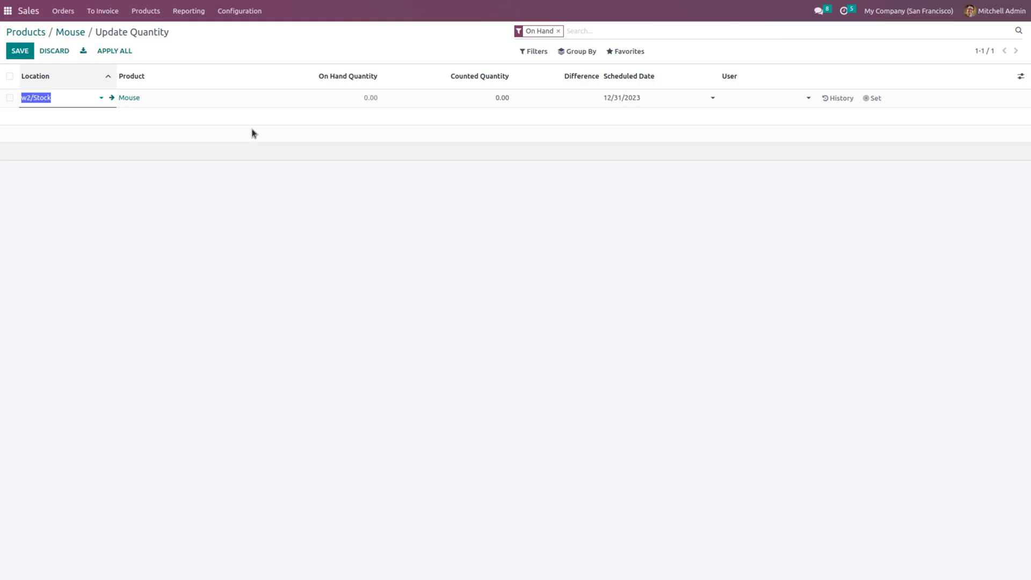
left_click(497, 96)
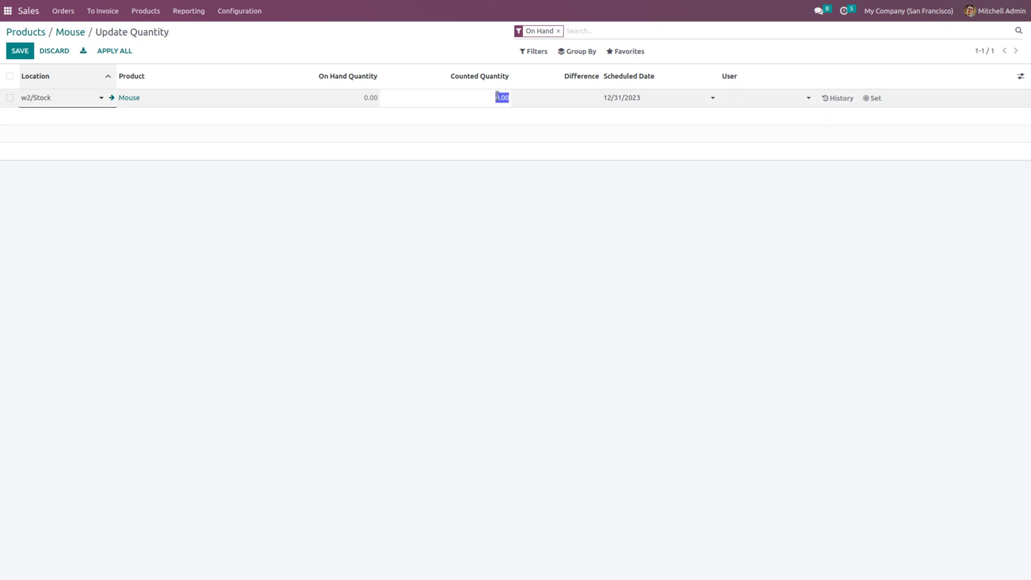
type("3")
left_click(562, 182)
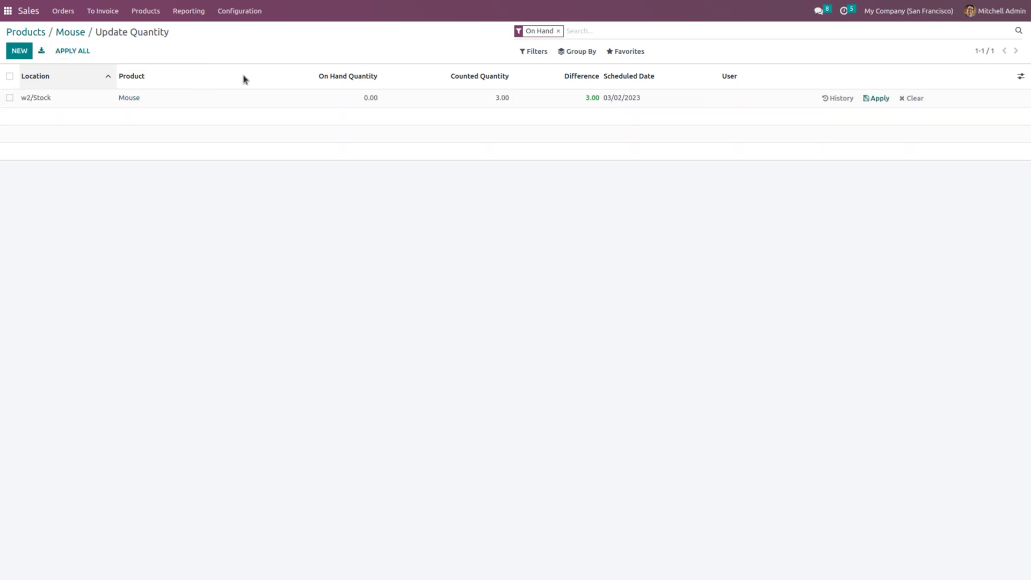
Step: Apply the Mouse inventory adjustment in w2/Stock with the reason Quantity Updated and return to the product record
left_click(81, 51)
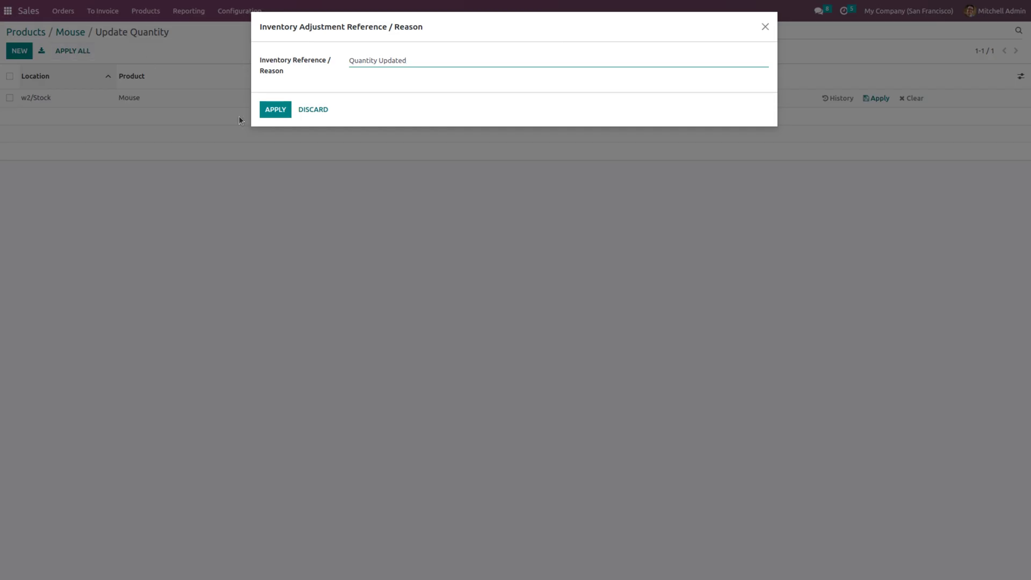
left_click(289, 109)
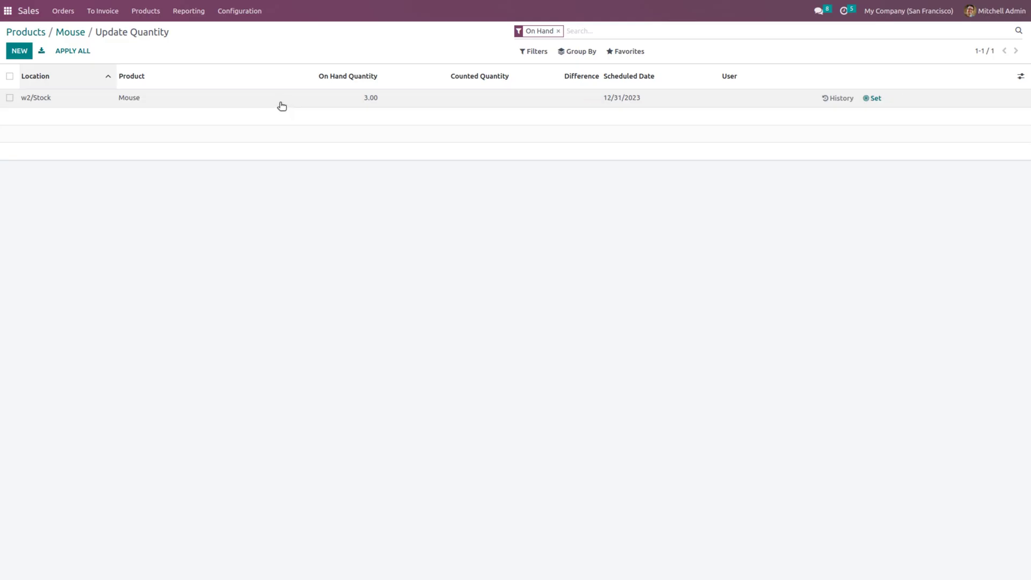
left_click(871, 98)
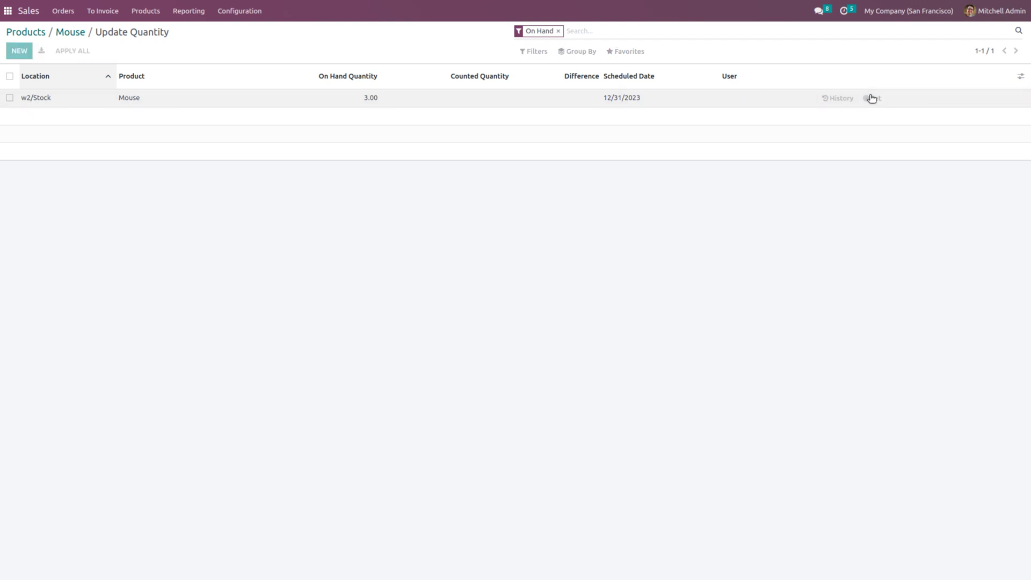
left_click(72, 33)
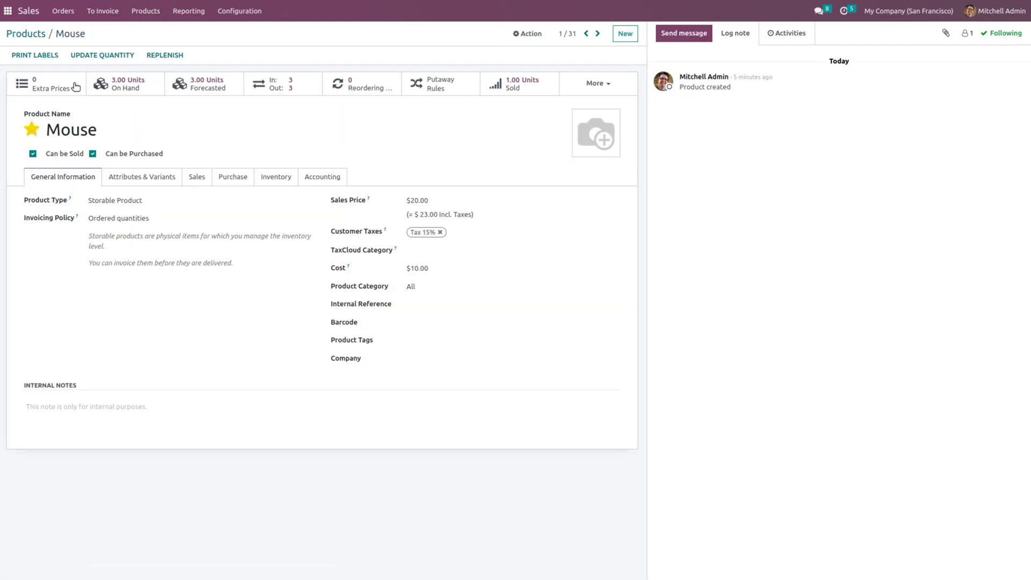
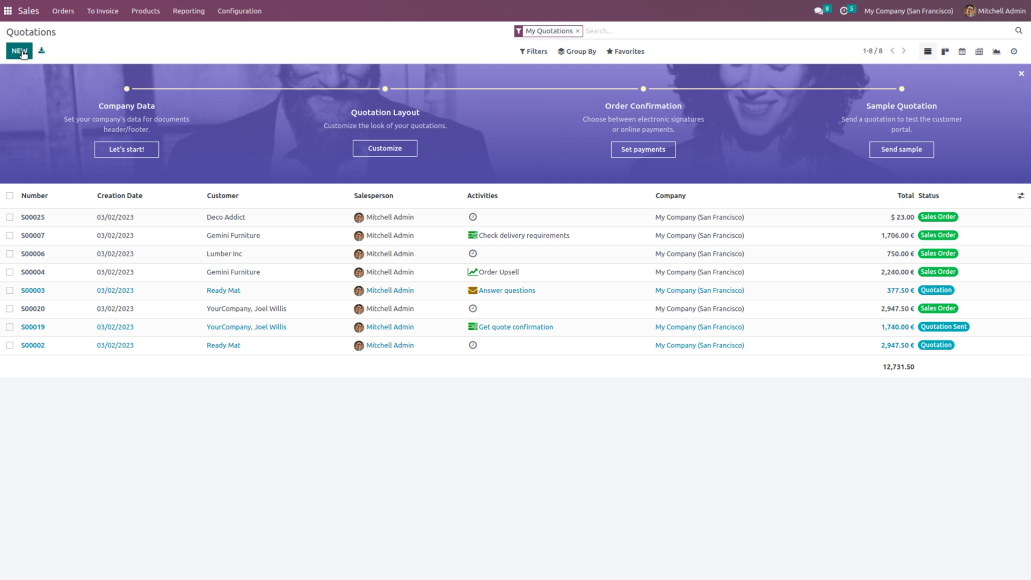
Step: Create a new quotation for customer Wood Corner and add the Mouse product as an order line
left_click(21, 52)
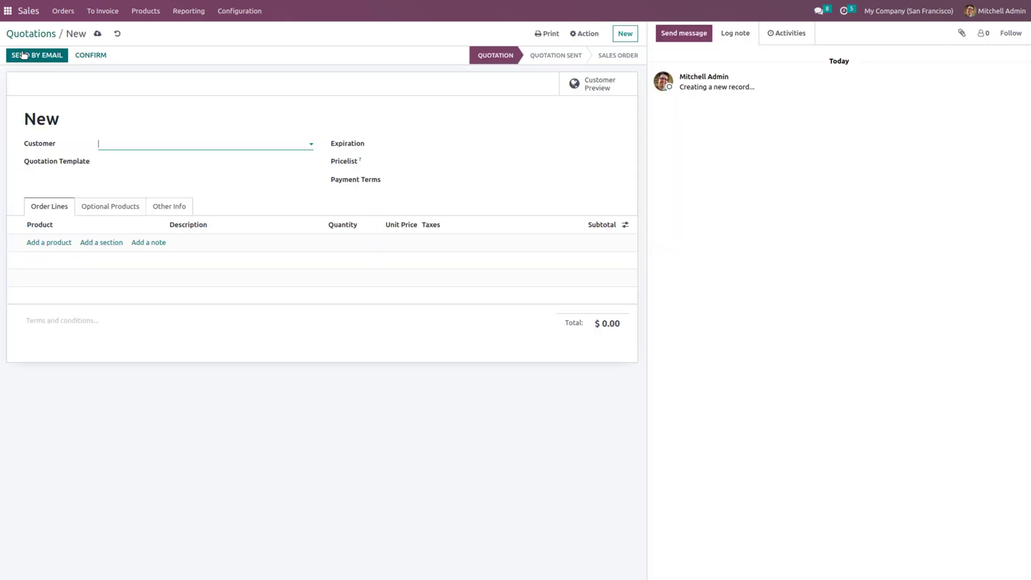
left_click(117, 139)
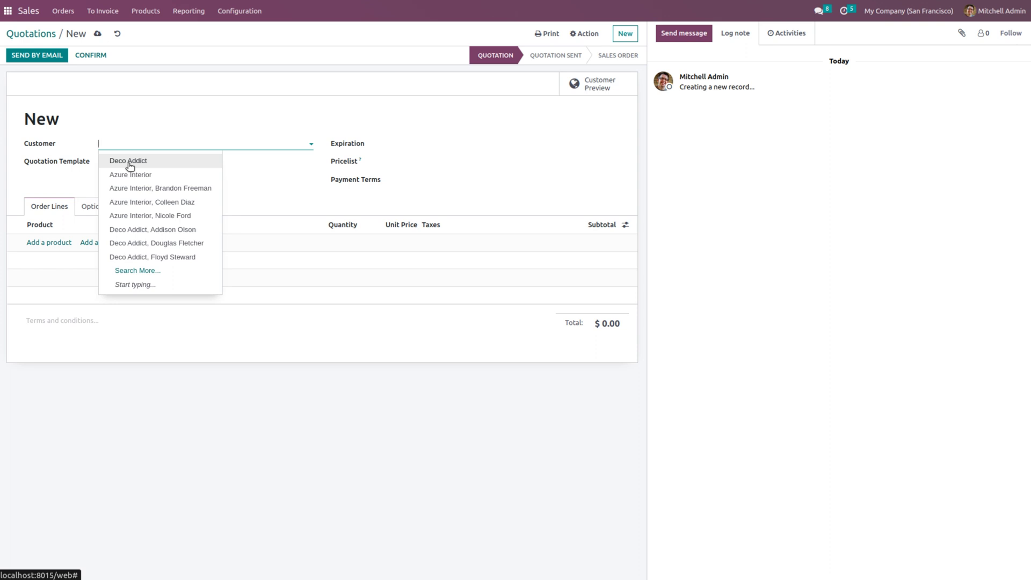
left_click(154, 274)
scroll(280, 414, "down", 4)
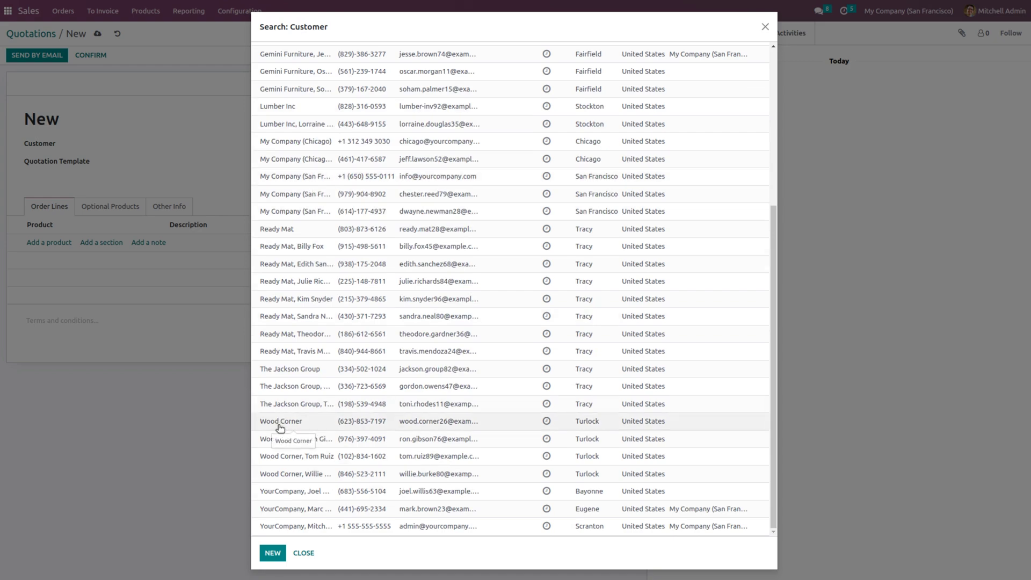
left_click(280, 422)
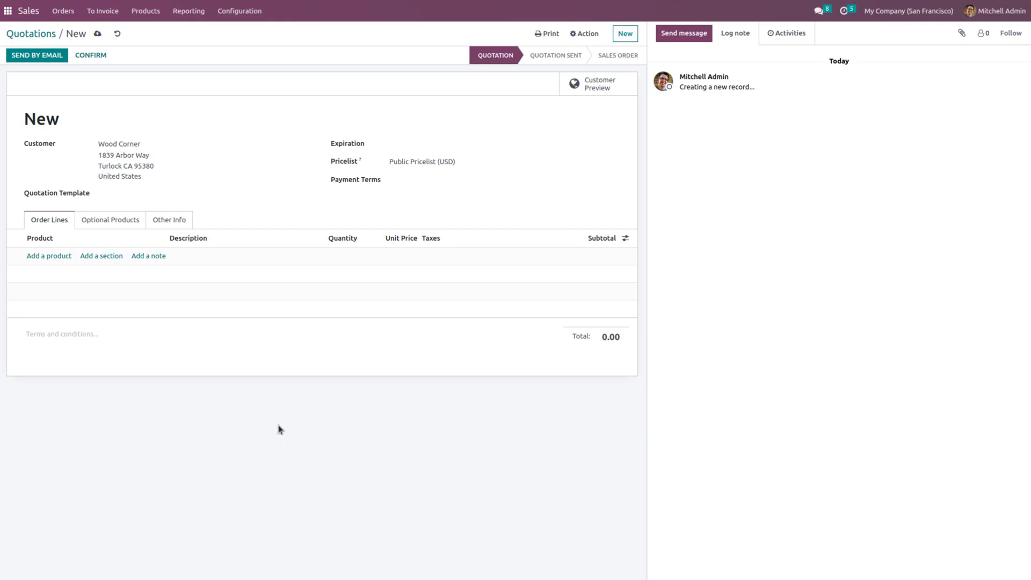
left_click(33, 256)
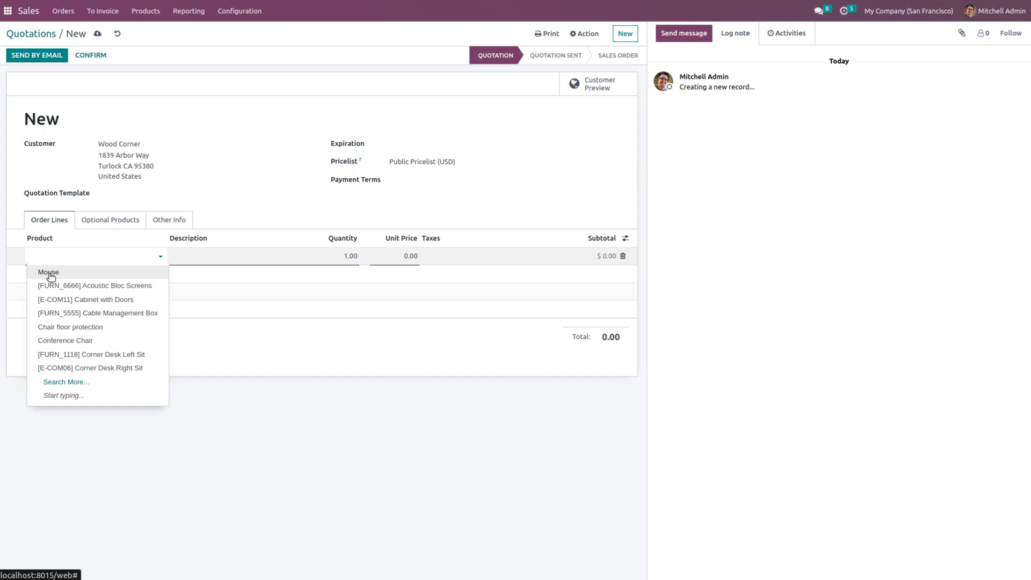
left_click(49, 273)
Step: Set the quotation's delivery warehouse to w1, save it and confirm it as a sales order
left_click(165, 221)
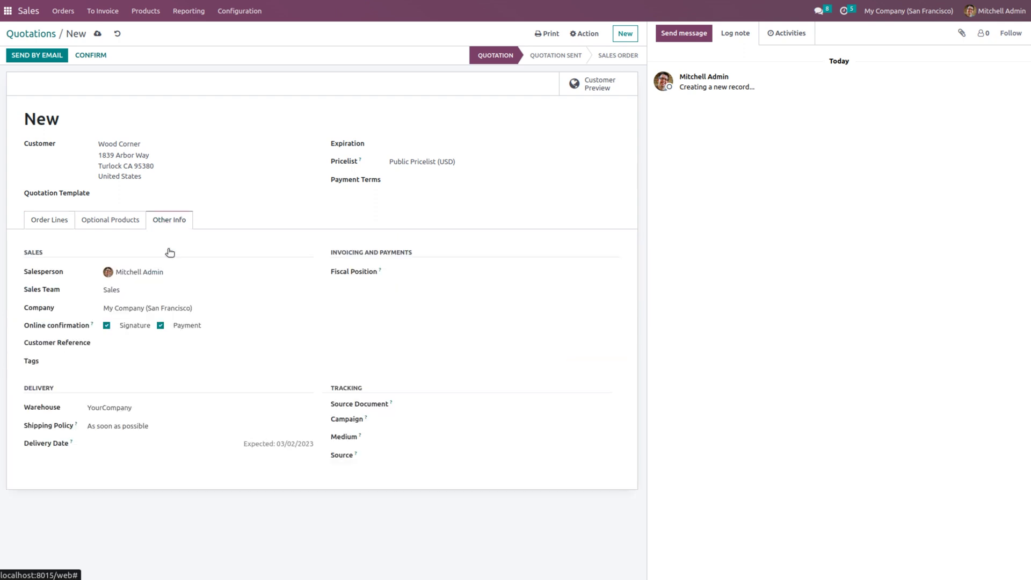
left_click(113, 406)
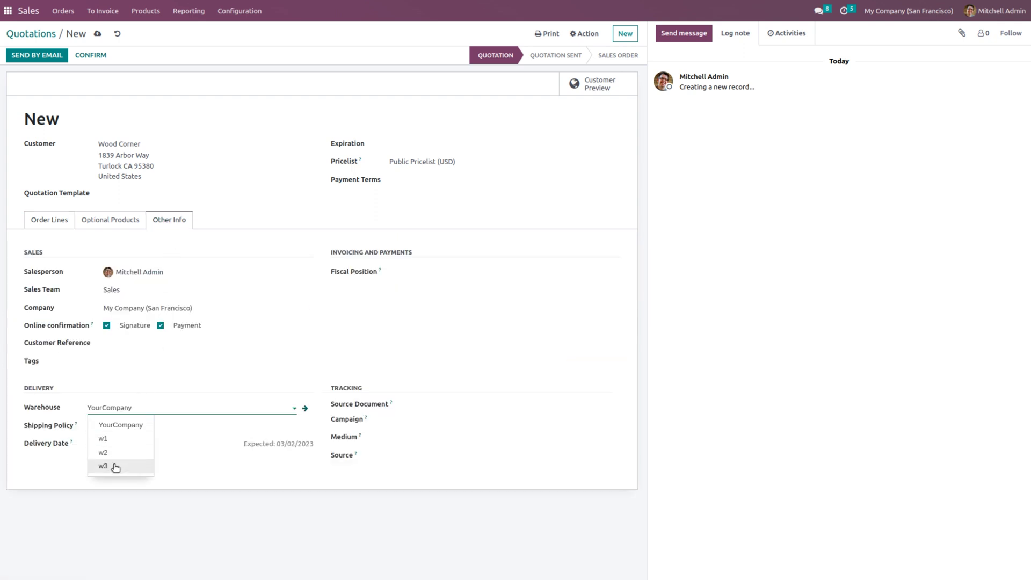
left_click(117, 438)
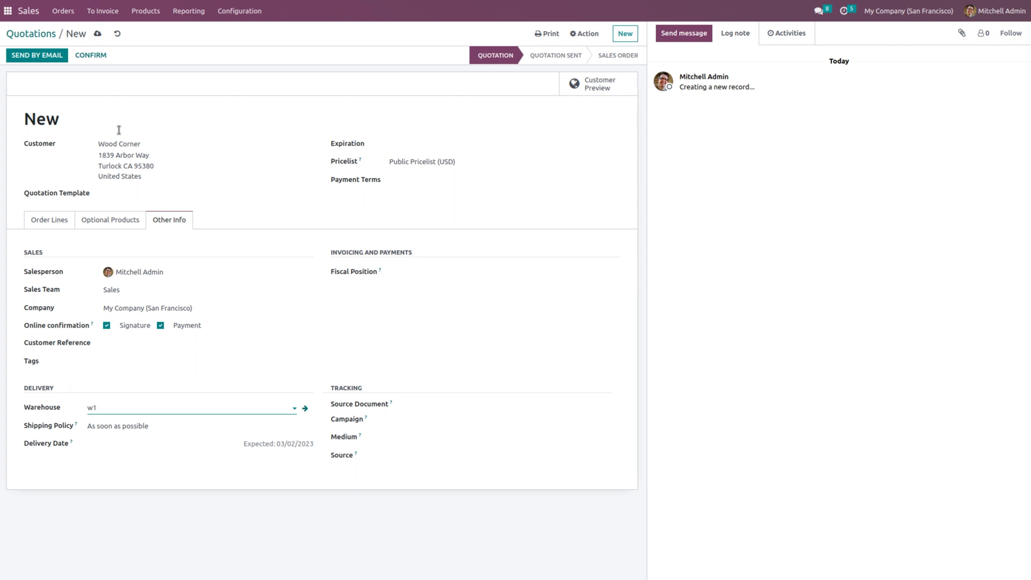
left_click(98, 34)
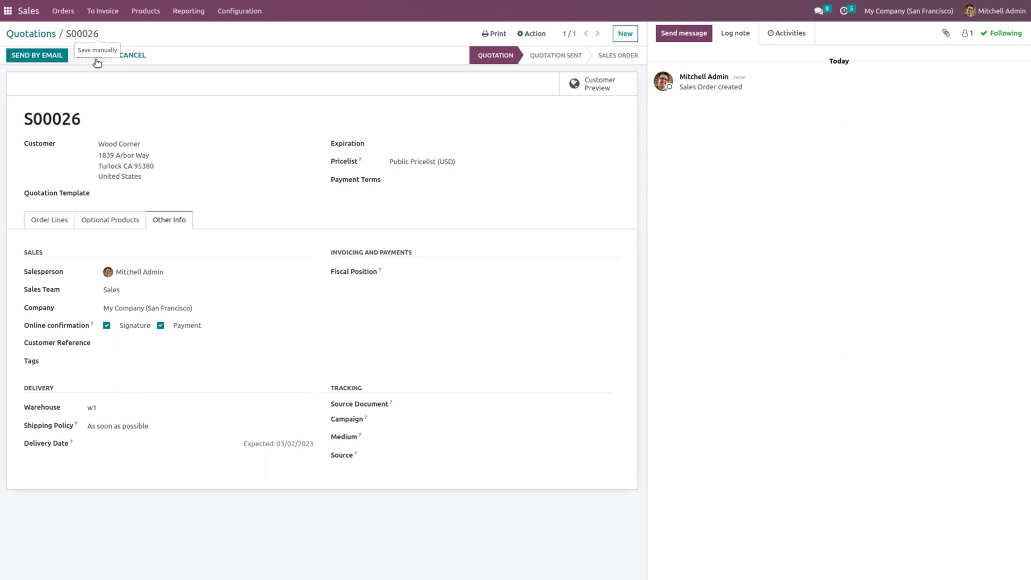
left_click(97, 61)
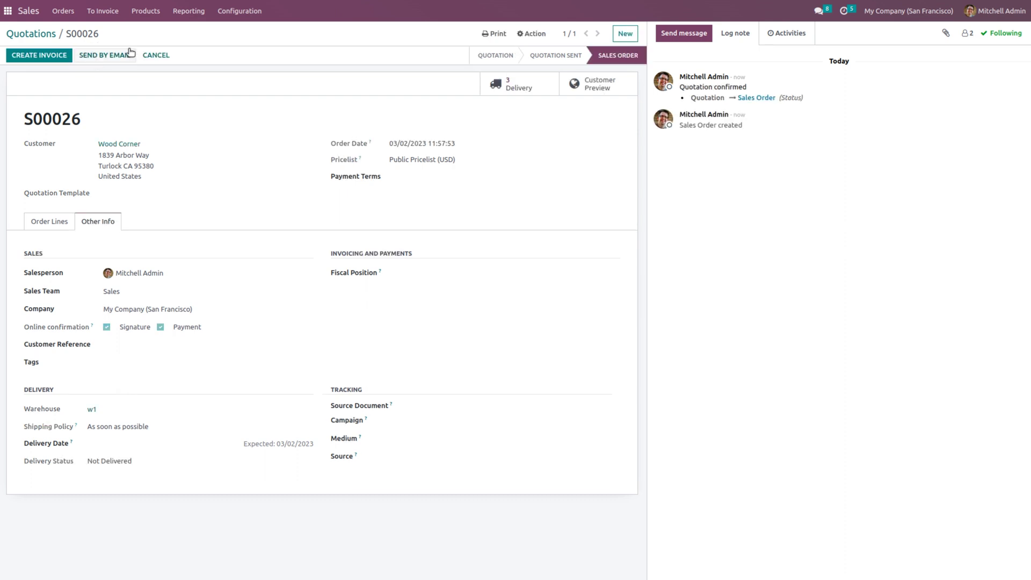
Step: From the order's deliveries, validate the transfer from w2/Stock to inter-warehouse transit, processing all quantities immediately
left_click(538, 96)
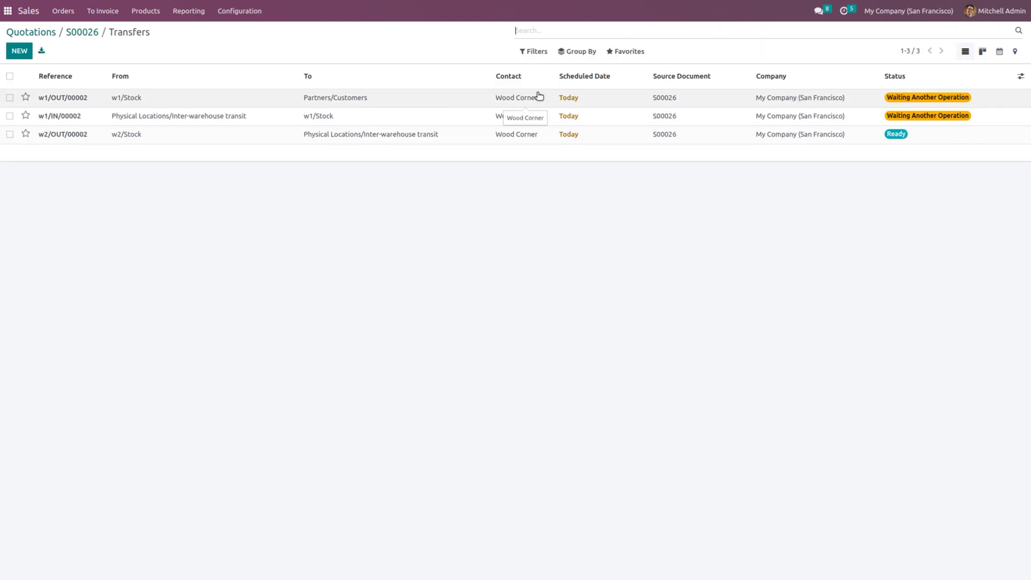
left_click(550, 134)
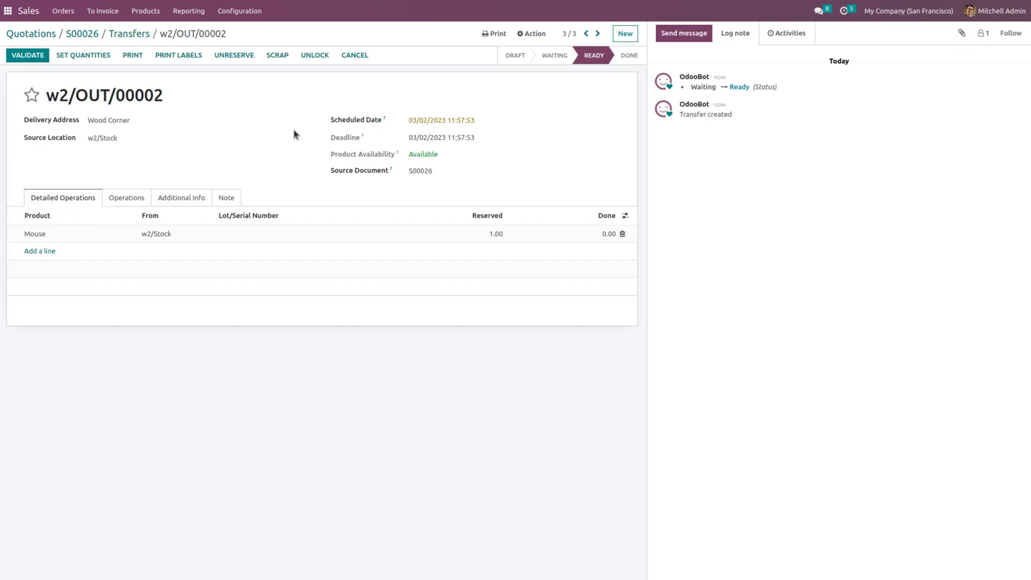
left_click(38, 59)
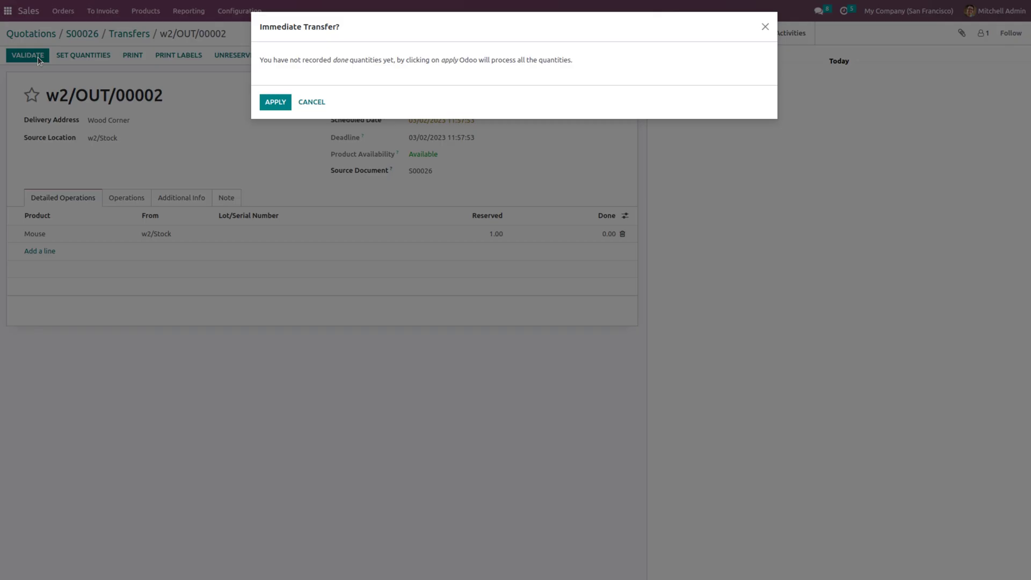
left_click(274, 110)
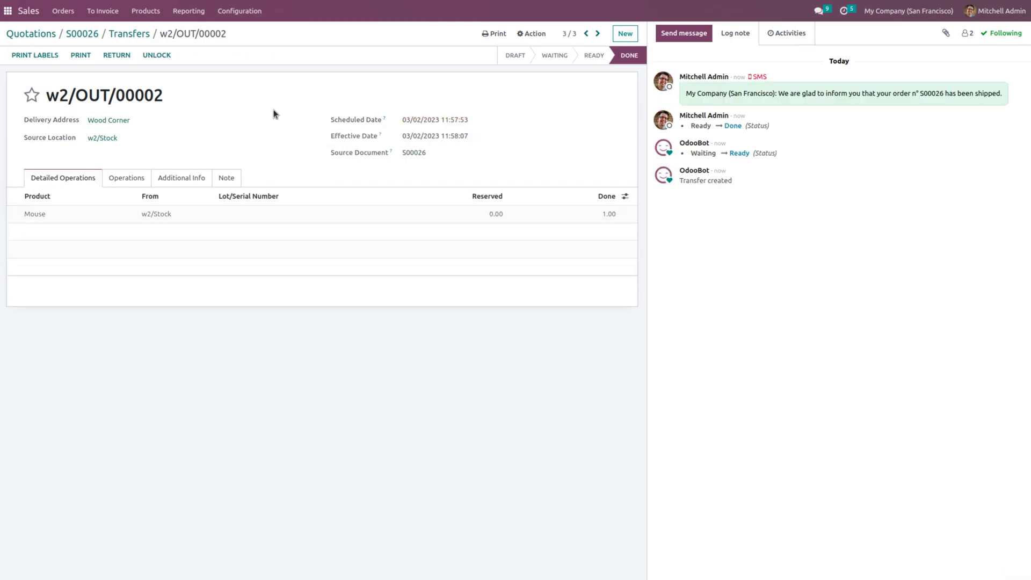
Step: Validate the order's receipt from inter-warehouse transit into w1/Stock as an immediate transfer
left_click(121, 34)
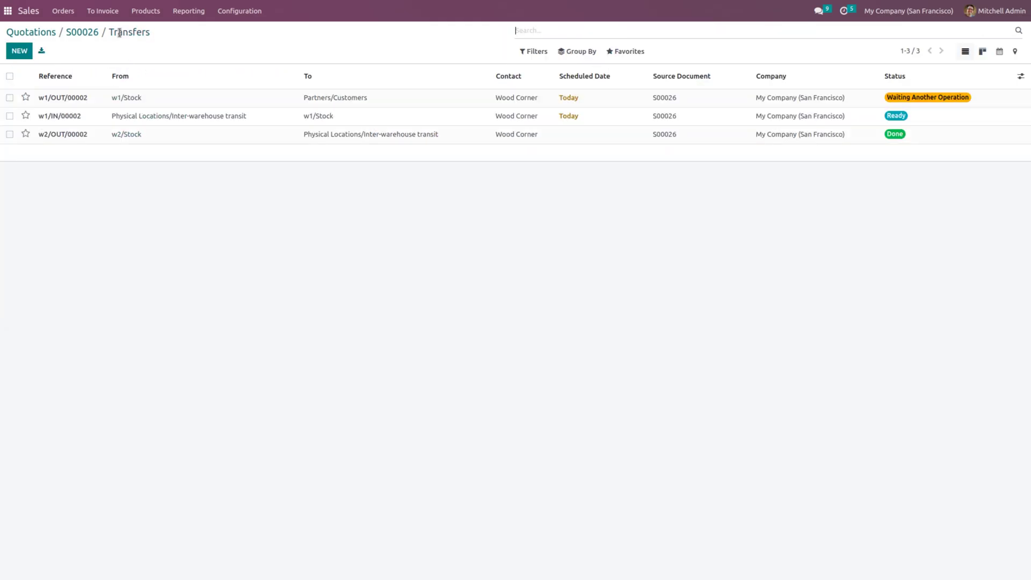
left_click(176, 118)
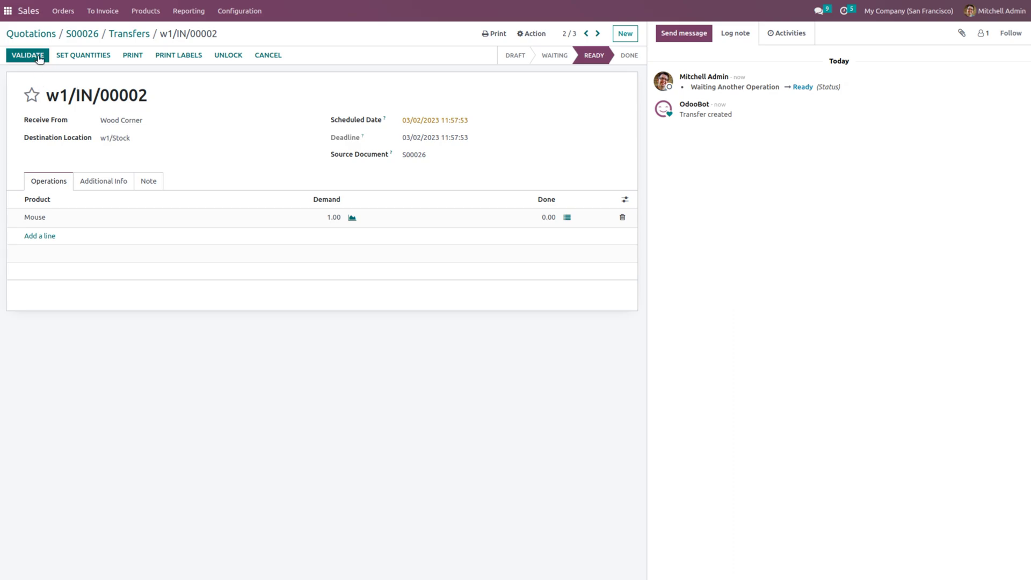
left_click(39, 59)
left_click(276, 102)
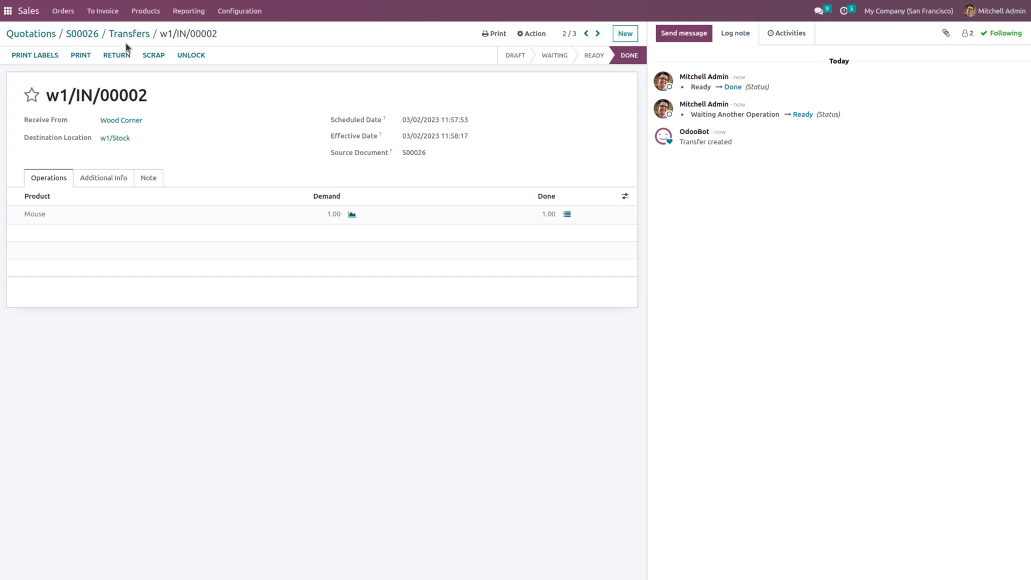
Step: Validate the customer delivery of the Mouse from w1/Stock, processing all quantities immediately
left_click(126, 40)
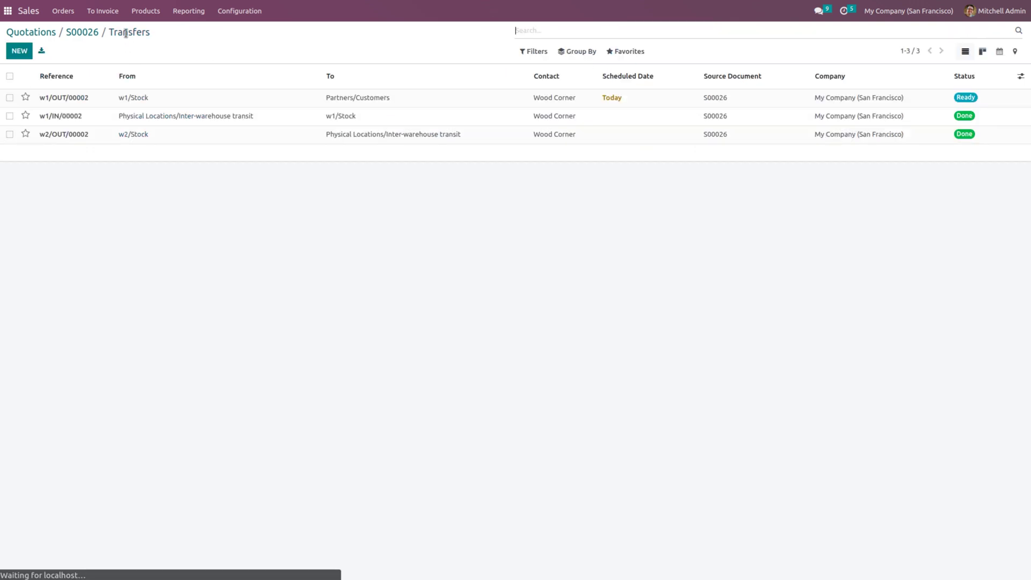
left_click(140, 106)
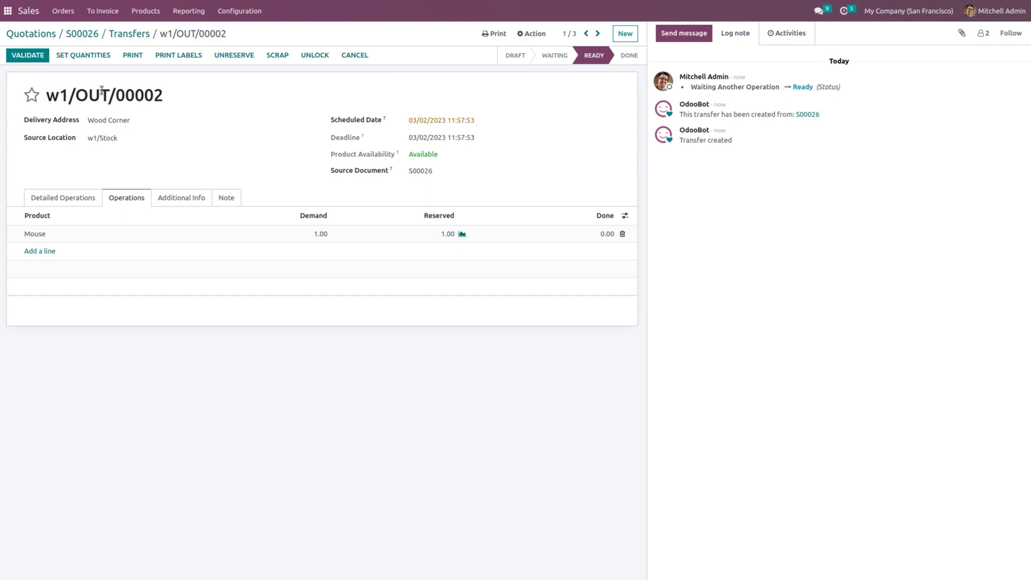
left_click(33, 57)
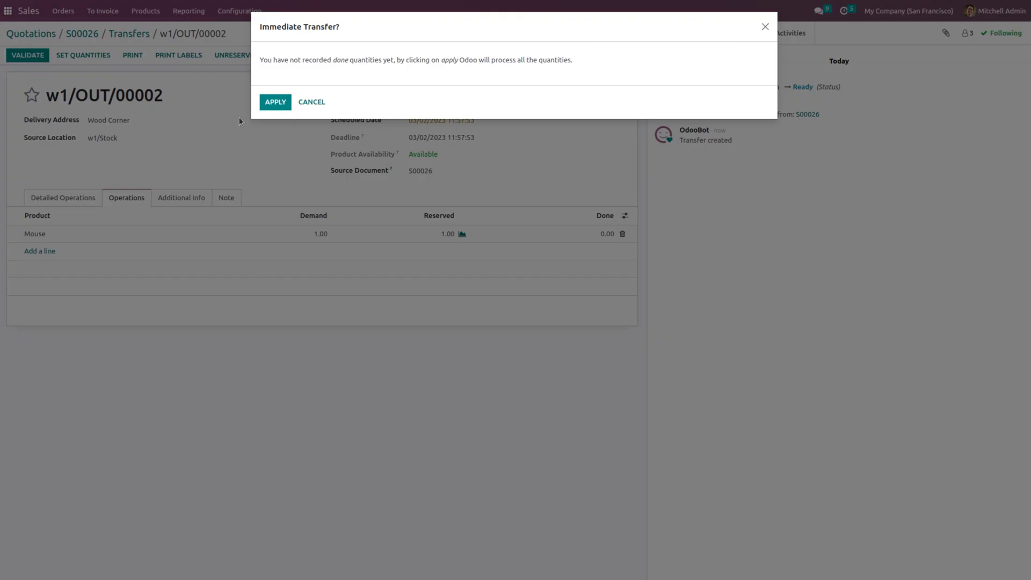
left_click(275, 102)
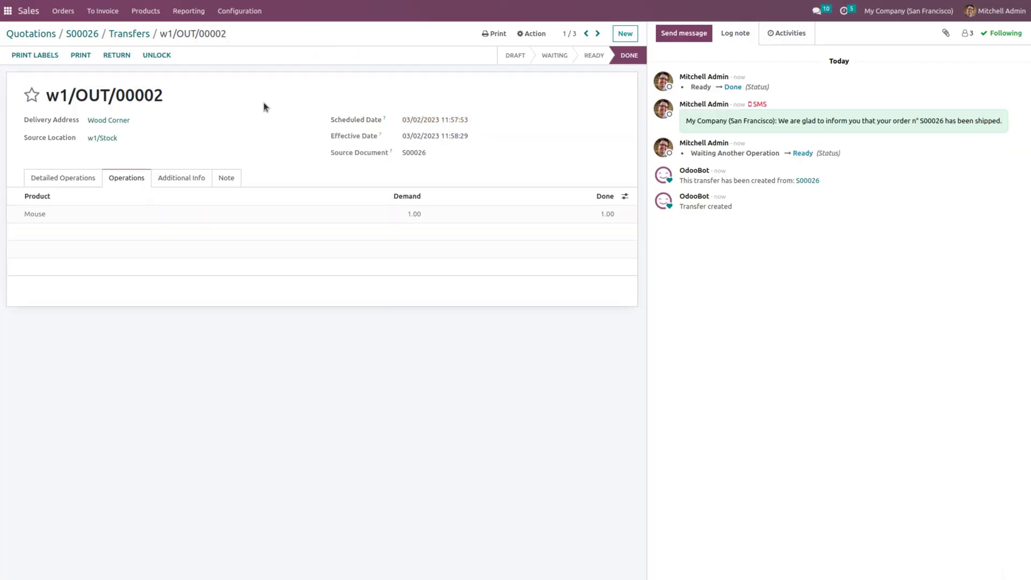